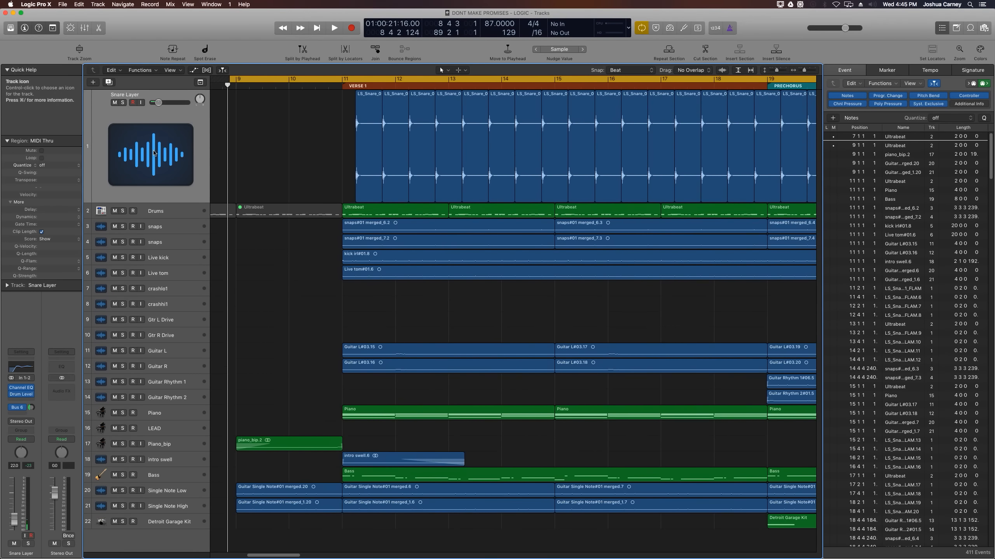
# Step: Browse the icon choices for the Snare Layer track, including the Bass category, and leave its icon as it is
pyautogui.click(154, 152)
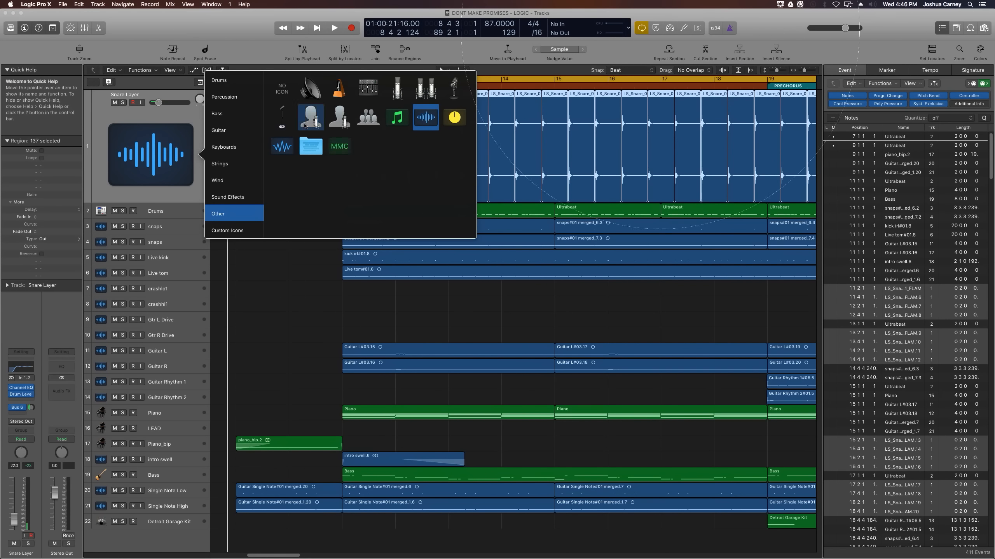
pyautogui.click(217, 113)
pyautogui.click(294, 292)
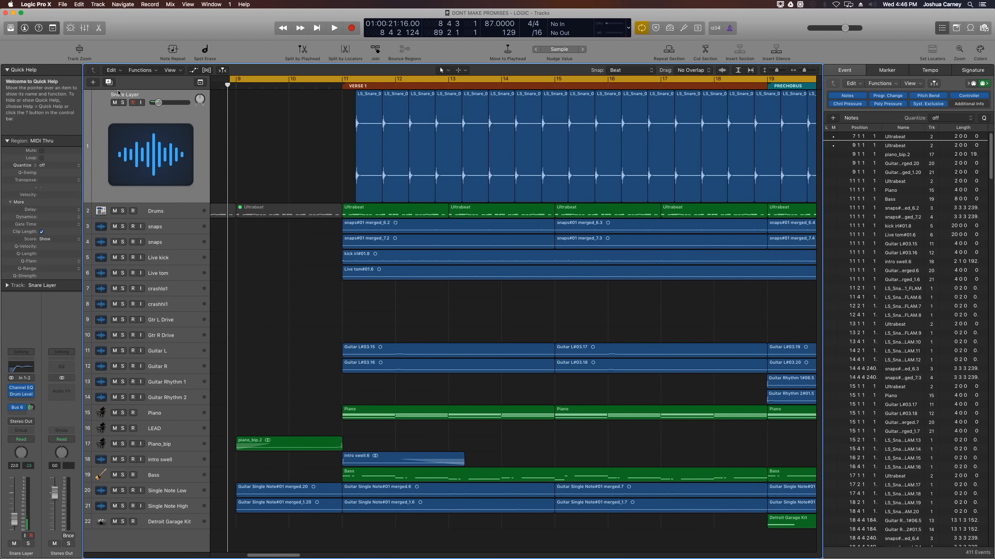
# Step: Examine the Audio, Recording, MIDI, Display, Score and My Info preferences, ending with the audio device settings, and close the preferences
pyautogui.click(34, 4)
pyautogui.moveTo(45, 26)
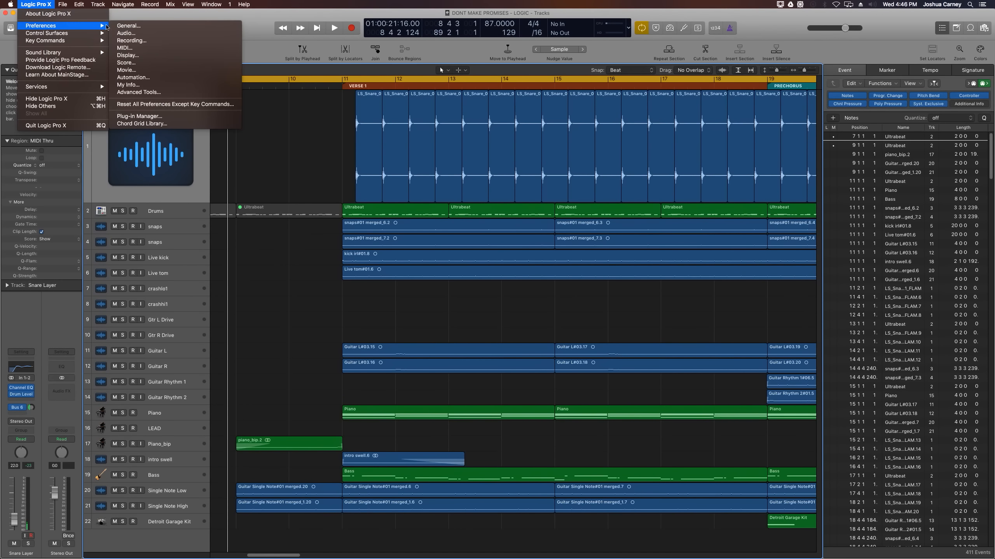
pyautogui.click(128, 26)
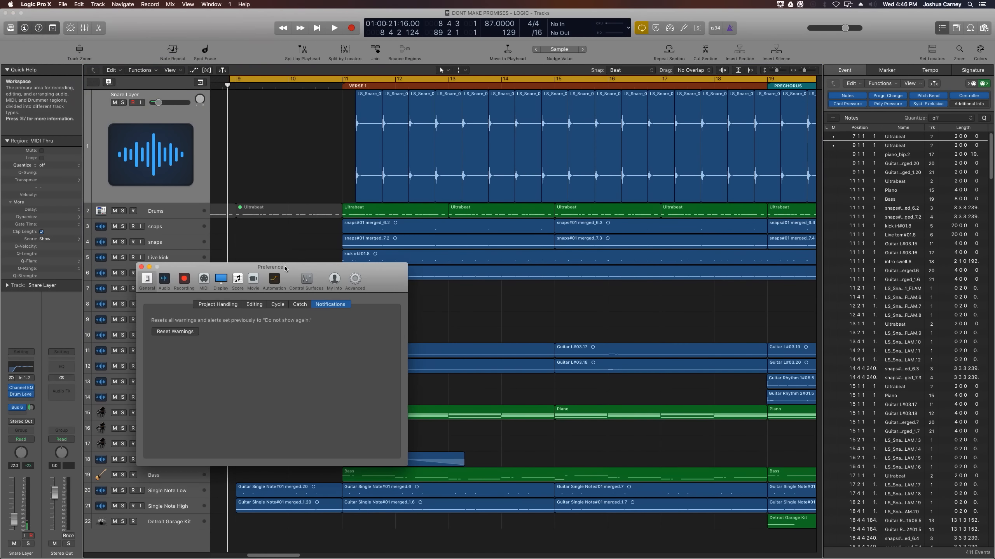
pyautogui.moveTo(285, 268); pyautogui.dragTo(370, 238)
pyautogui.click(249, 250)
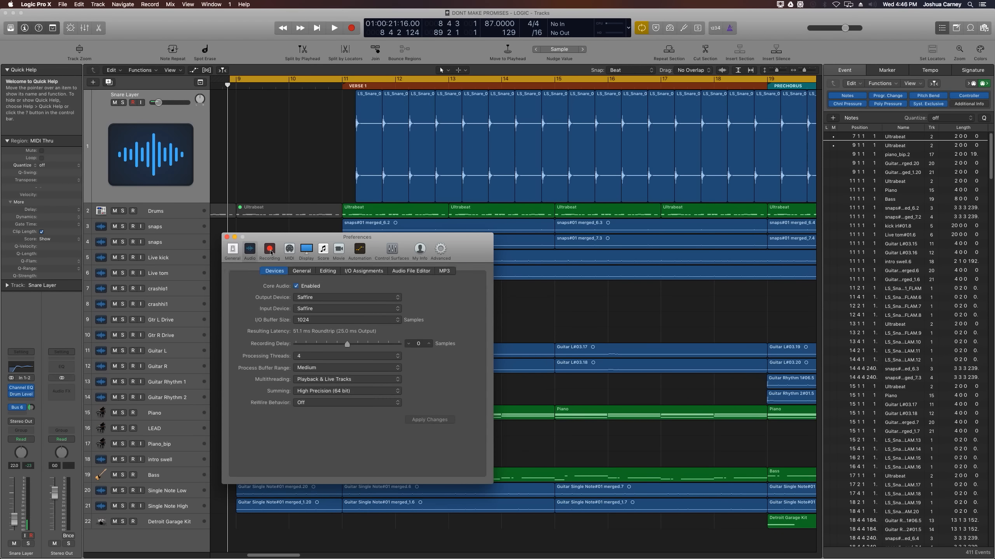
pyautogui.click(269, 250)
pyautogui.click(289, 250)
pyautogui.click(305, 251)
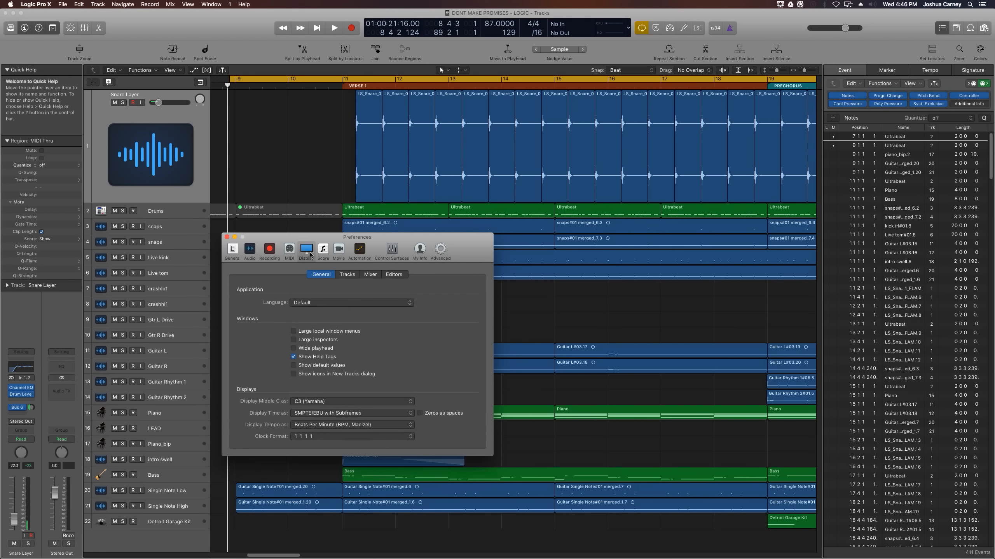
pyautogui.click(323, 253)
pyautogui.click(418, 250)
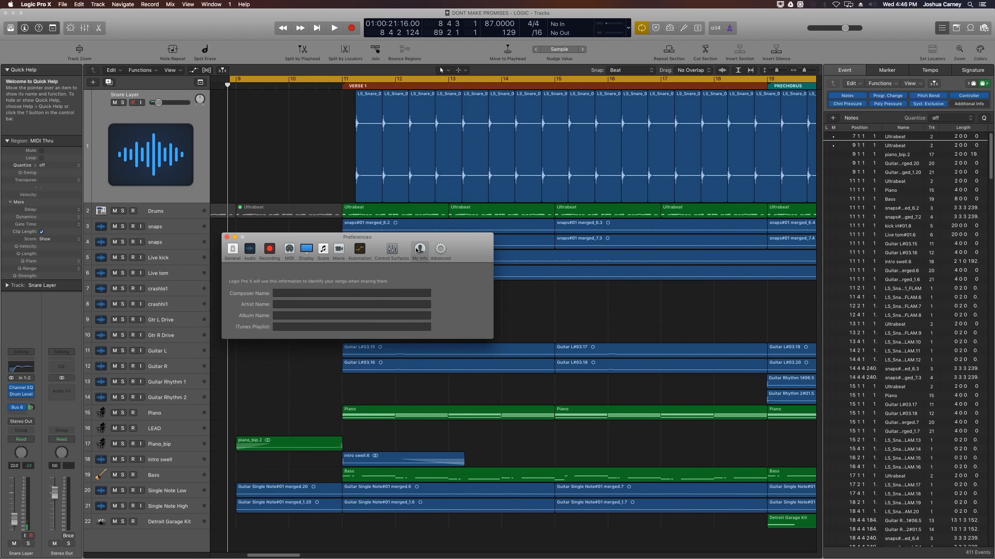
pyautogui.click(293, 252)
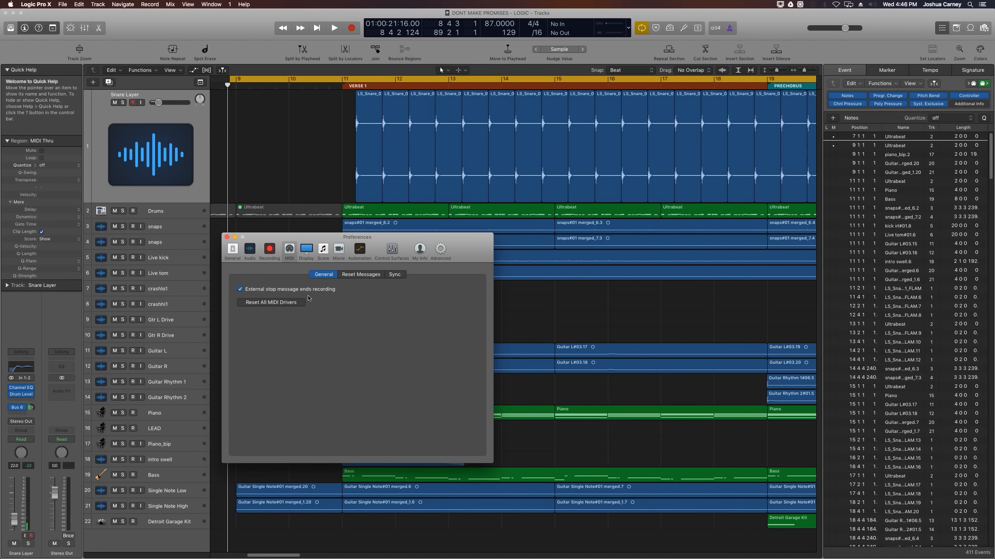
pyautogui.click(250, 251)
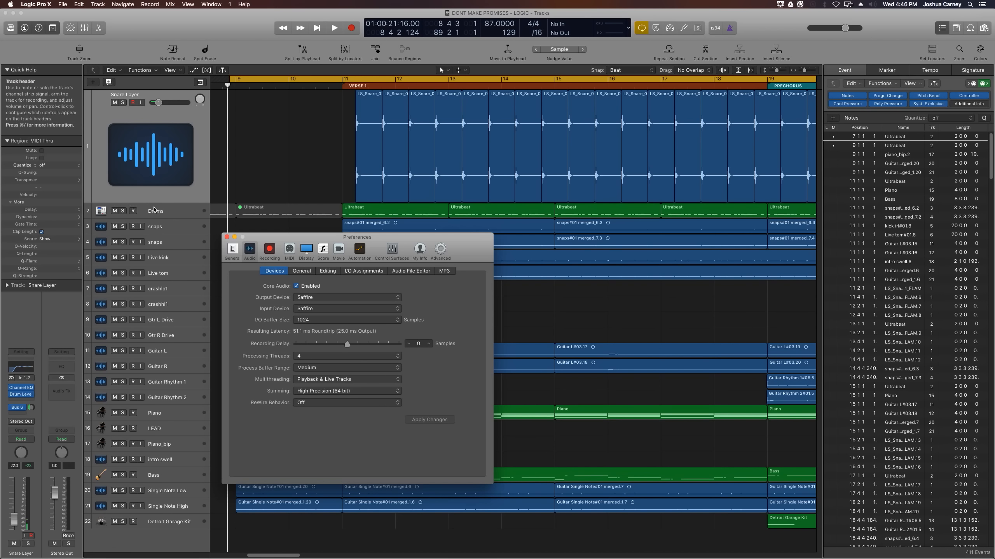
pyautogui.click(227, 238)
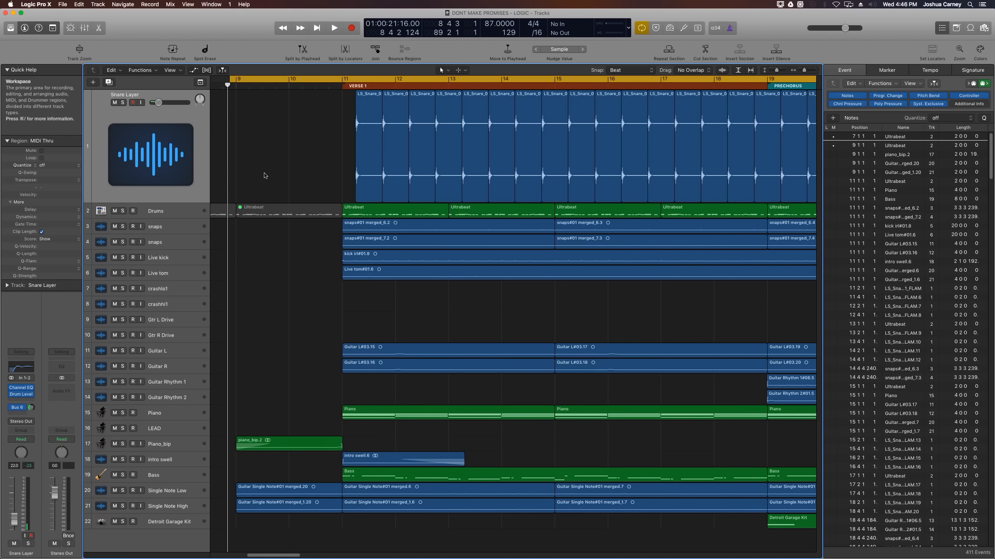
# Step: Look at the color palette for tracks and regions, moving it aside, and close it
pyautogui.click(980, 50)
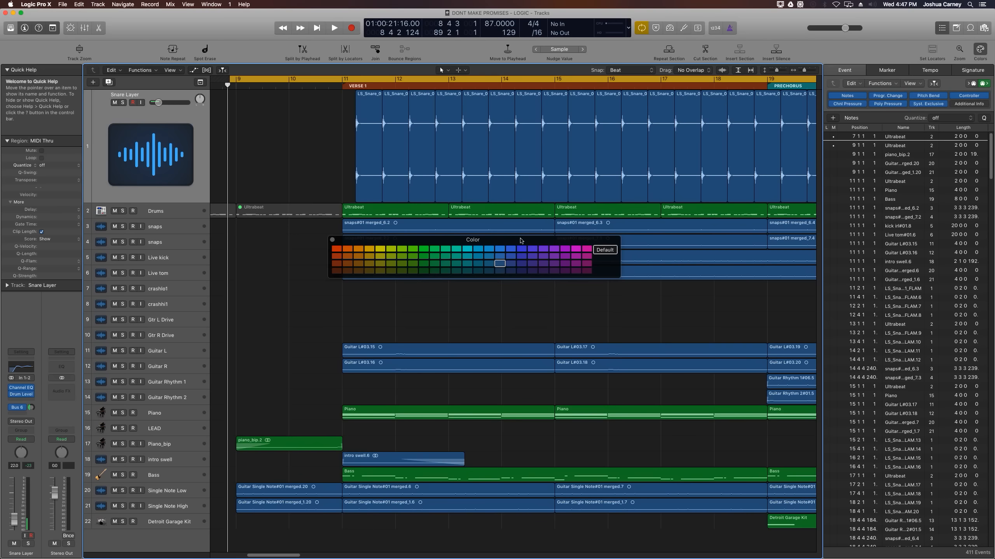
pyautogui.moveTo(521, 240); pyautogui.dragTo(439, 240)
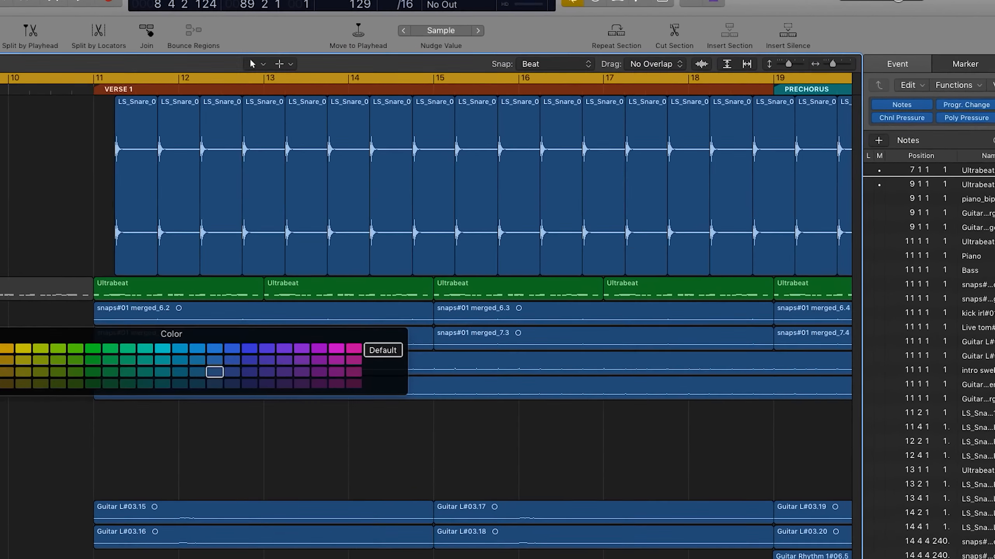
pyautogui.click(250, 239)
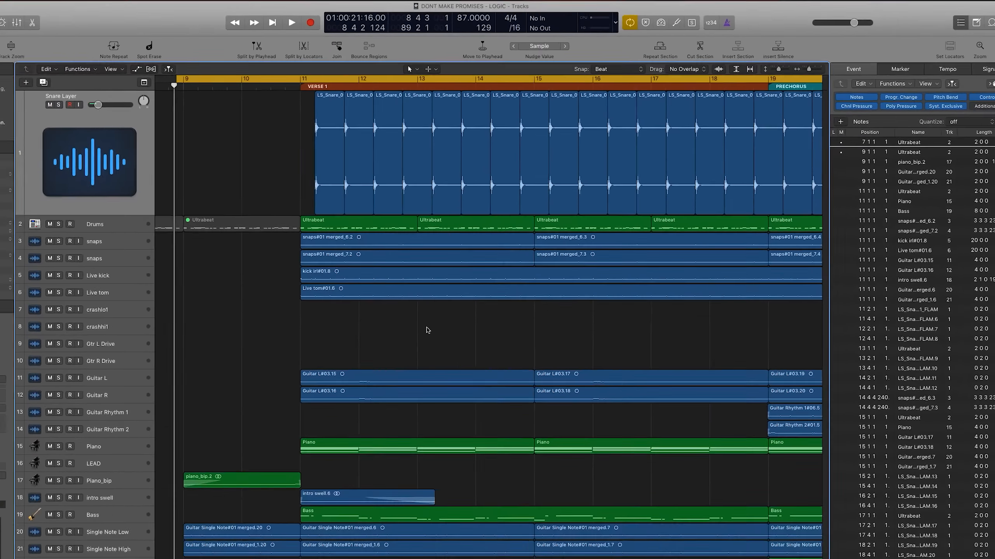
# Step: Try out the arrangement's vertical and horizontal zoom and auto zoom, finishing with all regions fitted in view
pyautogui.press('z')
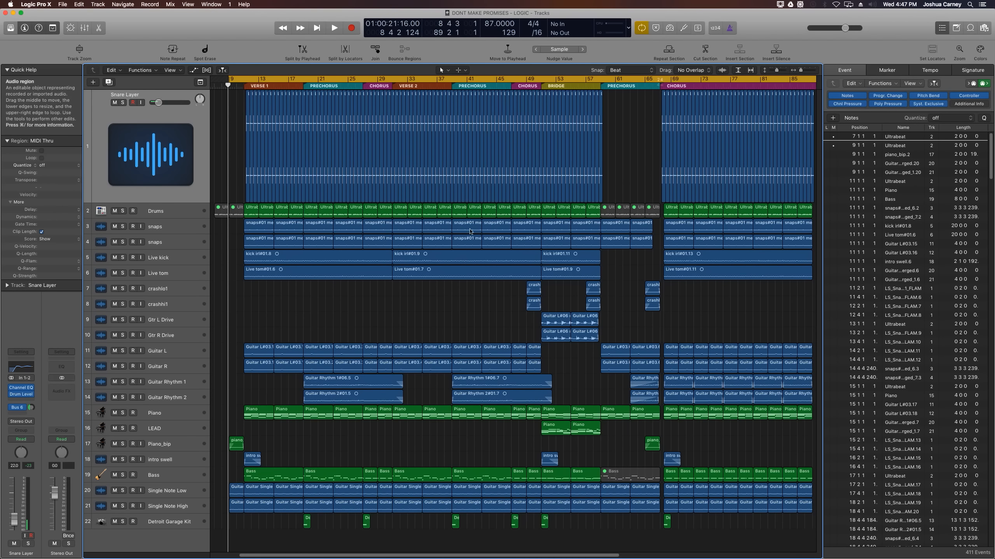
pyautogui.moveTo(777, 71); pyautogui.dragTo(771, 73)
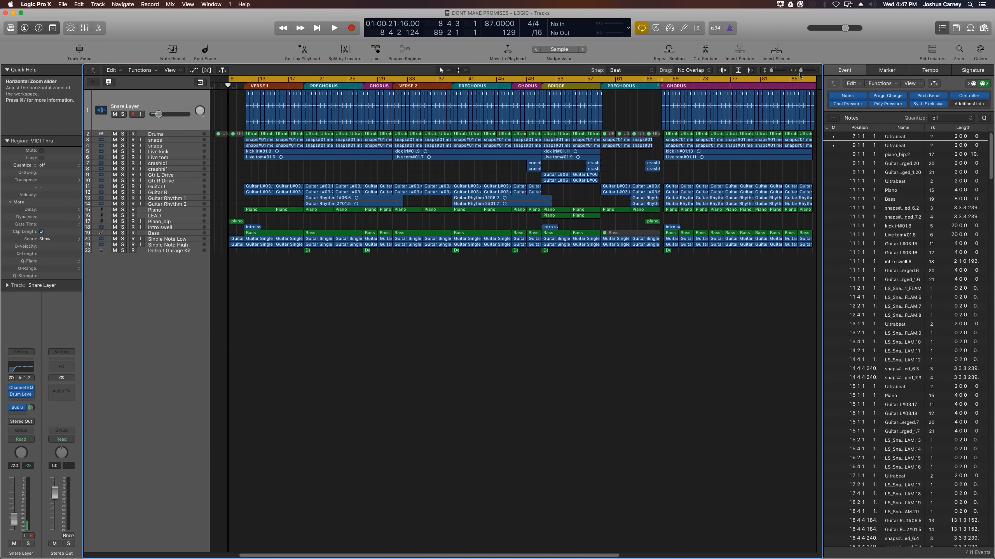
pyautogui.click(751, 72)
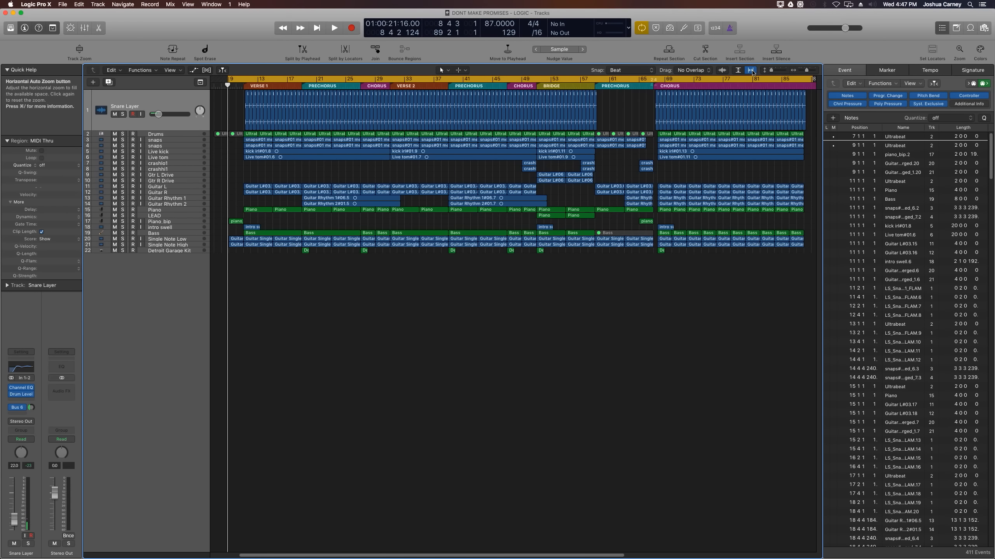
pyautogui.moveTo(806, 71); pyautogui.dragTo(804, 71)
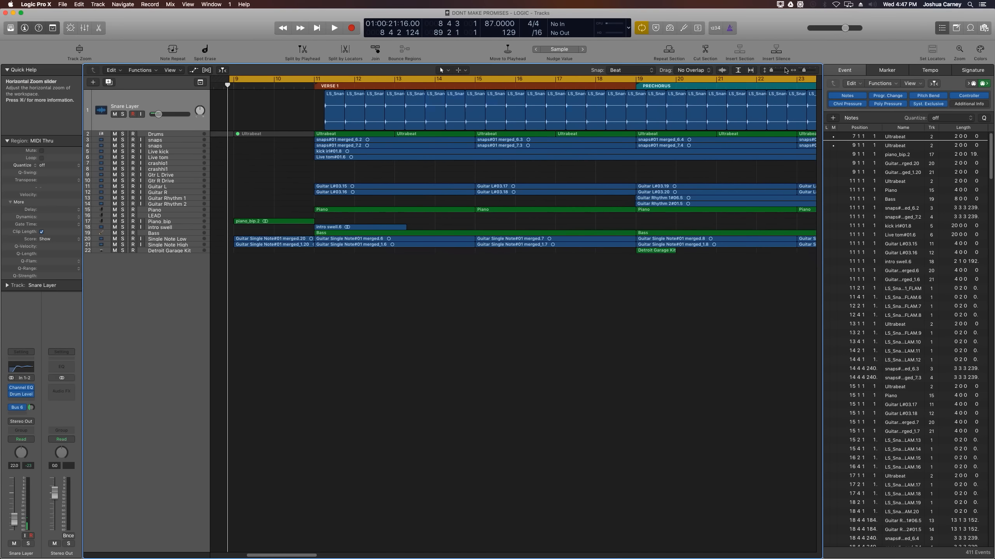
pyautogui.click(737, 71)
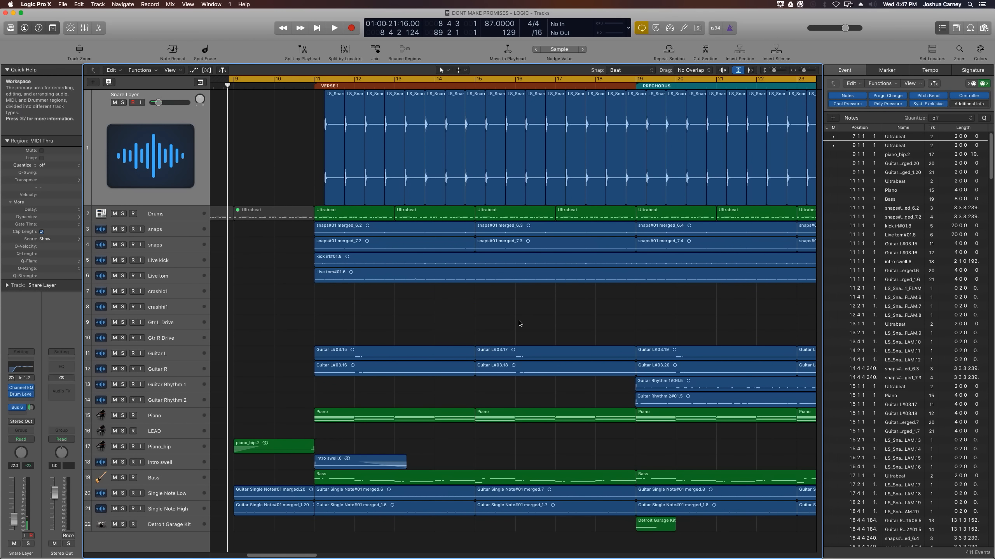
pyautogui.press('super+Right')
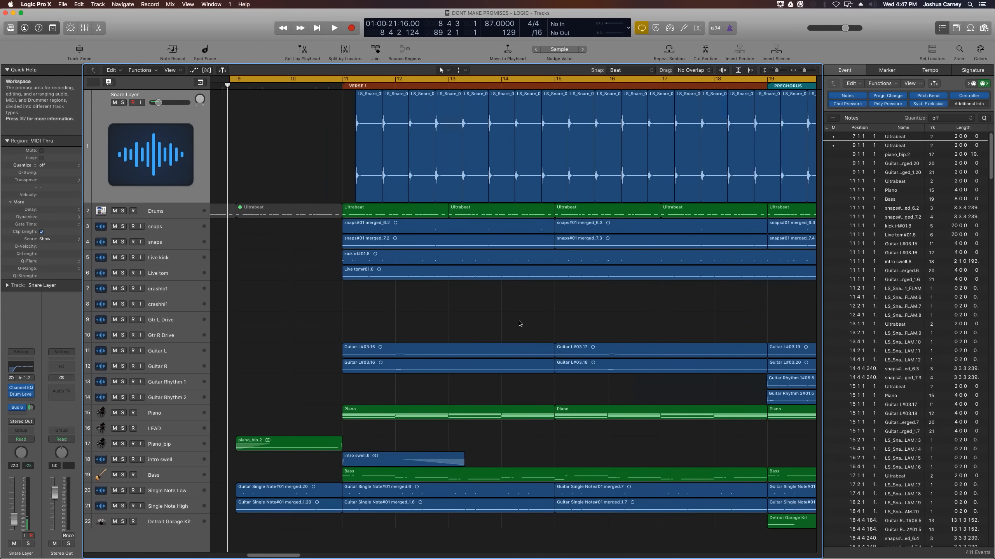
pyautogui.press('z')
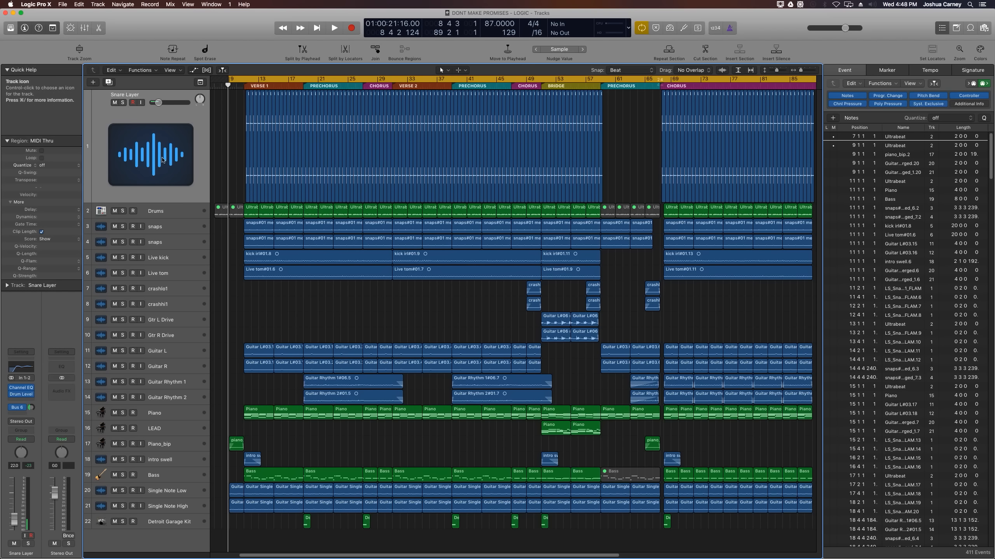
# Step: Enlarge the individual height of the Guitar L track so its waveform is easy to see
pyautogui.click(160, 352)
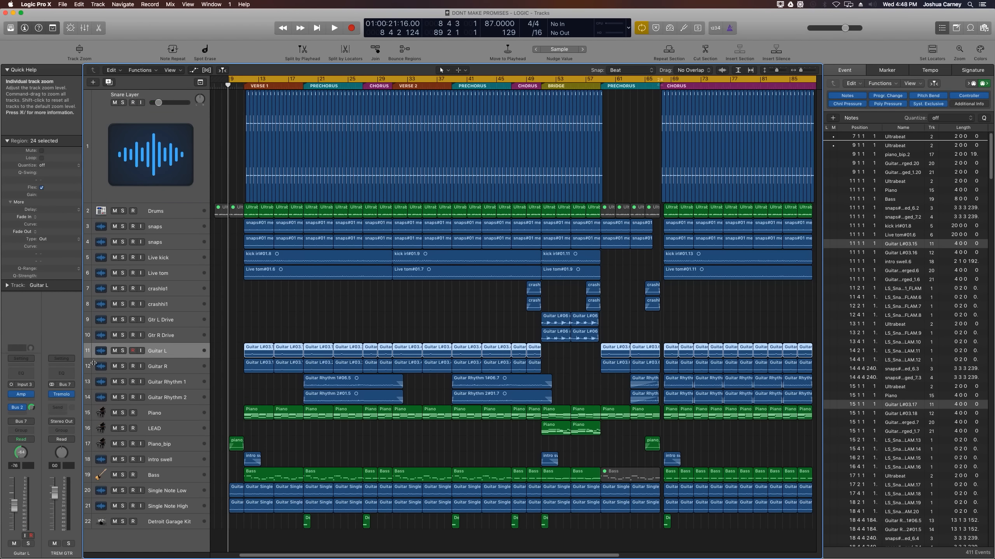
pyautogui.moveTo(94, 364); pyautogui.dragTo(95, 417)
pyautogui.click(241, 294)
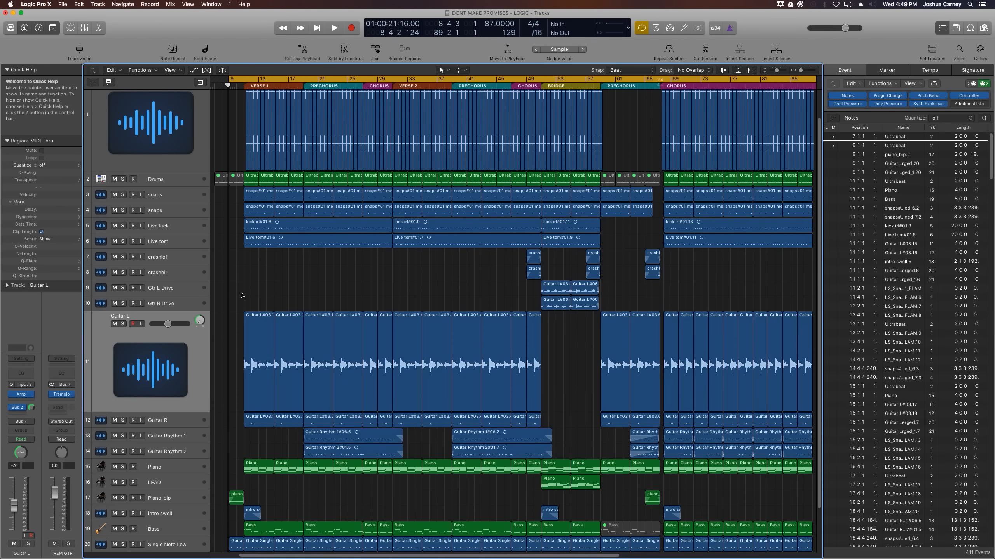
pyautogui.press('super+Right')
pyautogui.press('super+Right')
pyautogui.press('super+Right')
pyautogui.press('super+Right')
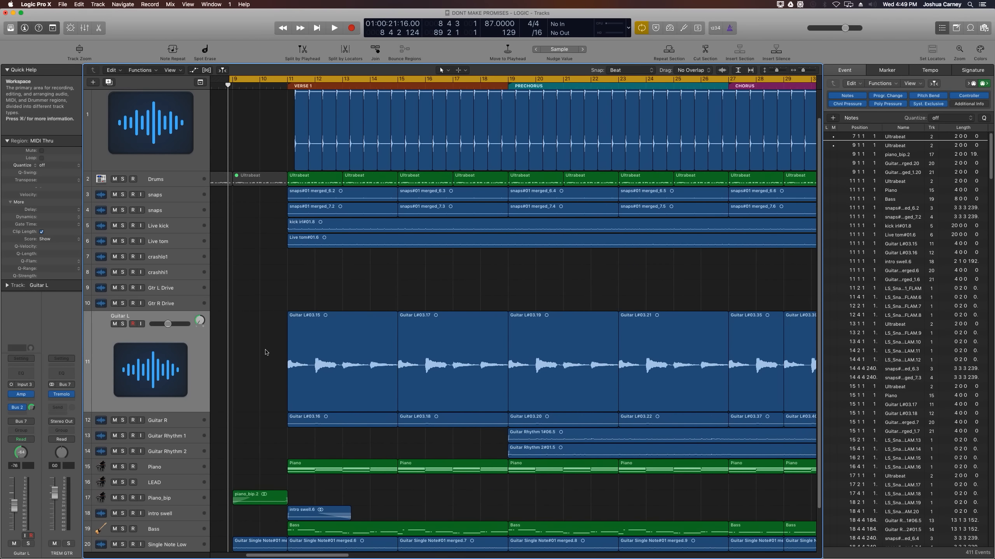
pyautogui.click(188, 351)
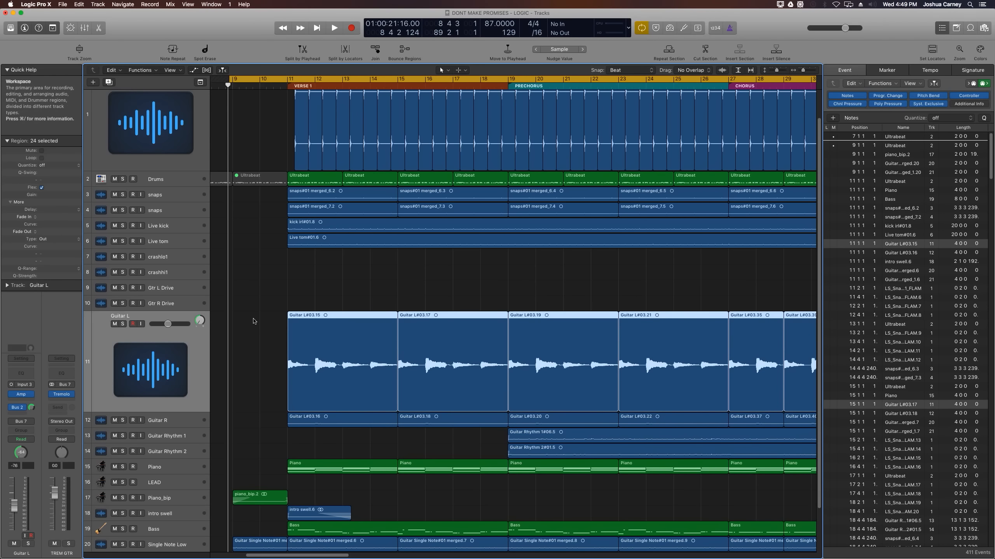
pyautogui.moveTo(271, 302); pyautogui.dragTo(661, 325)
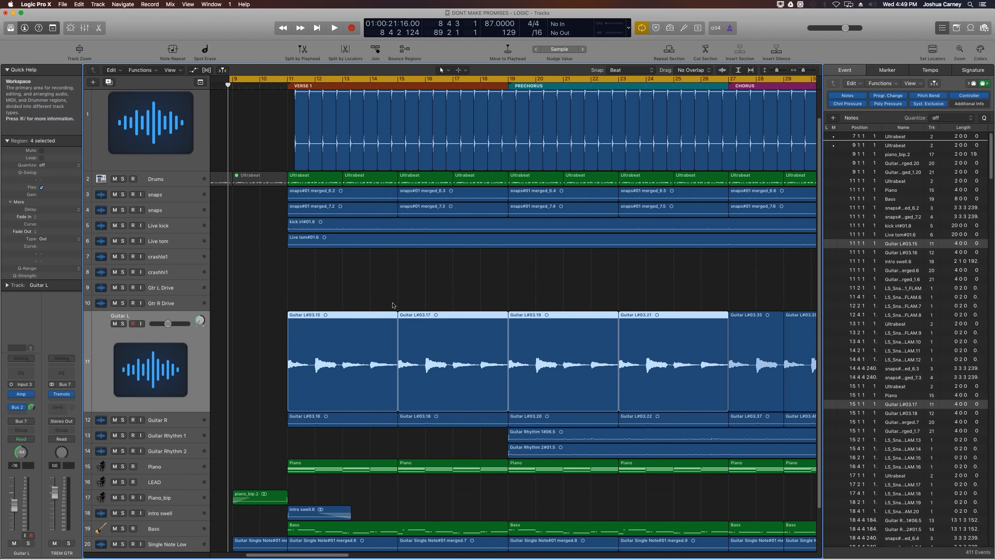
pyautogui.moveTo(338, 294); pyautogui.dragTo(644, 339)
pyautogui.click(239, 342)
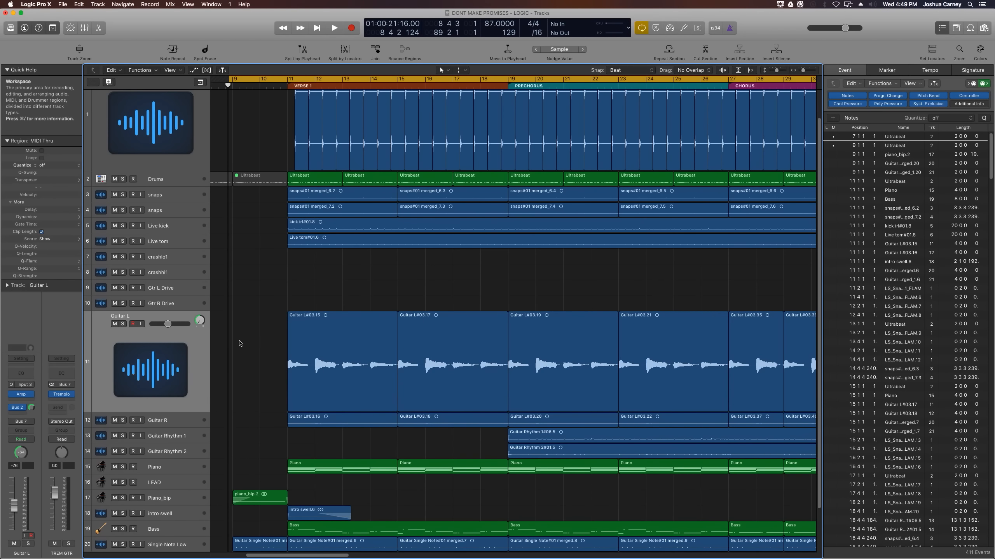
# Step: Turn on the Track Alternatives component in the track headers
pyautogui.rightClick(105, 347)
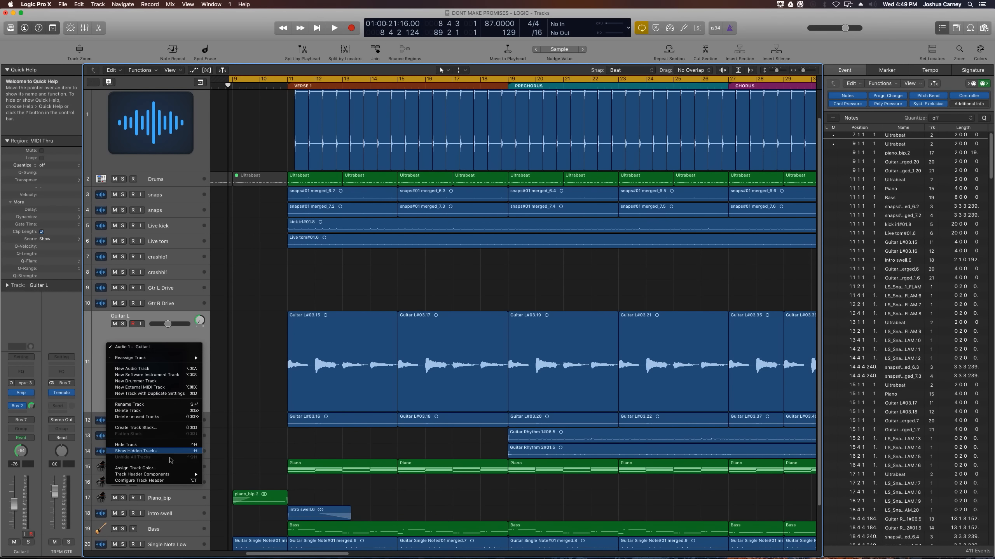
pyautogui.moveTo(146, 475)
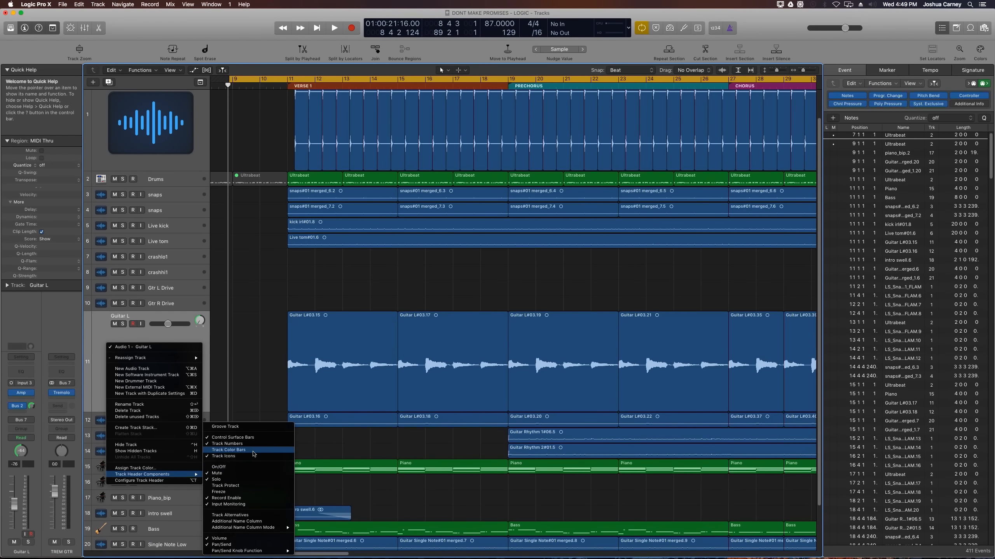
pyautogui.click(225, 513)
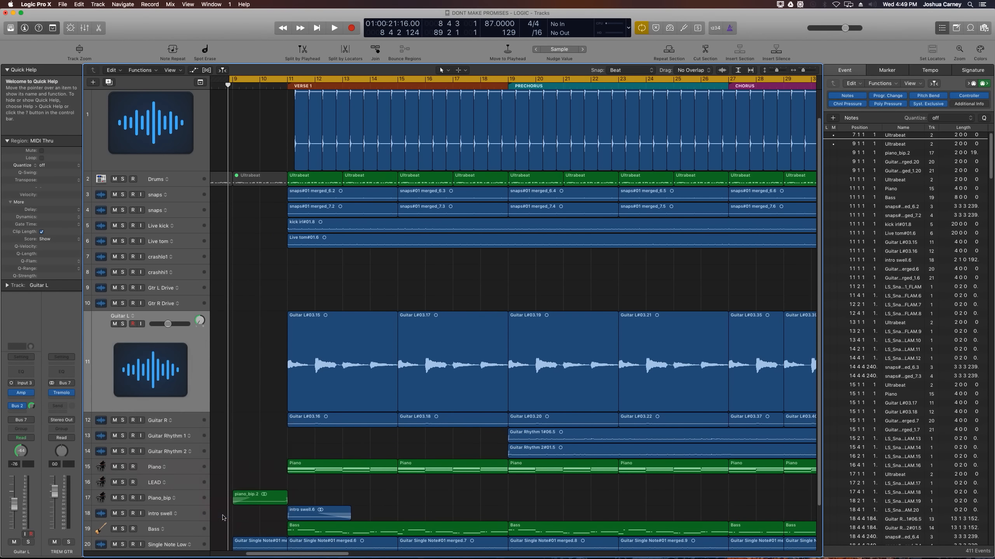
# Step: Create a new, empty track alternative for the Guitar L track
pyautogui.click(133, 317)
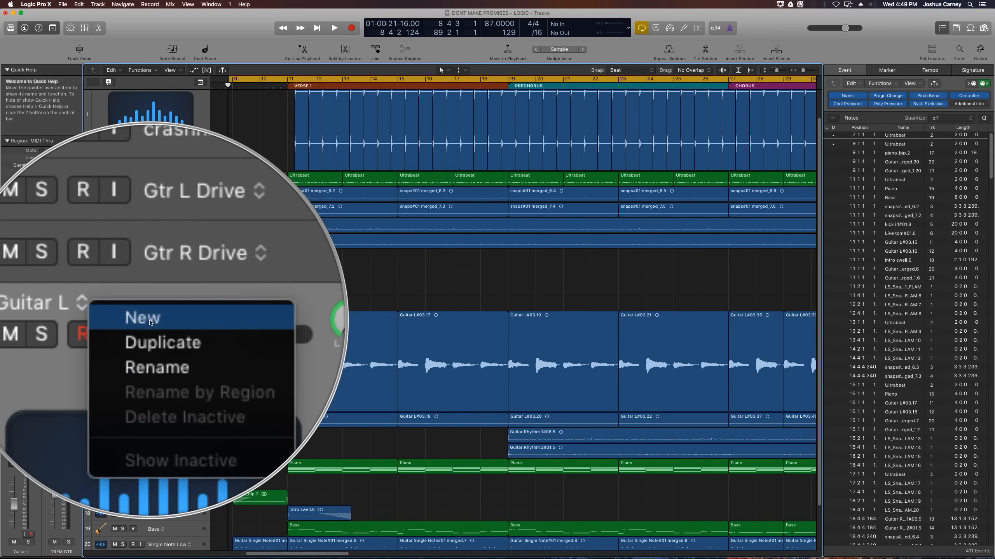
pyautogui.click(149, 321)
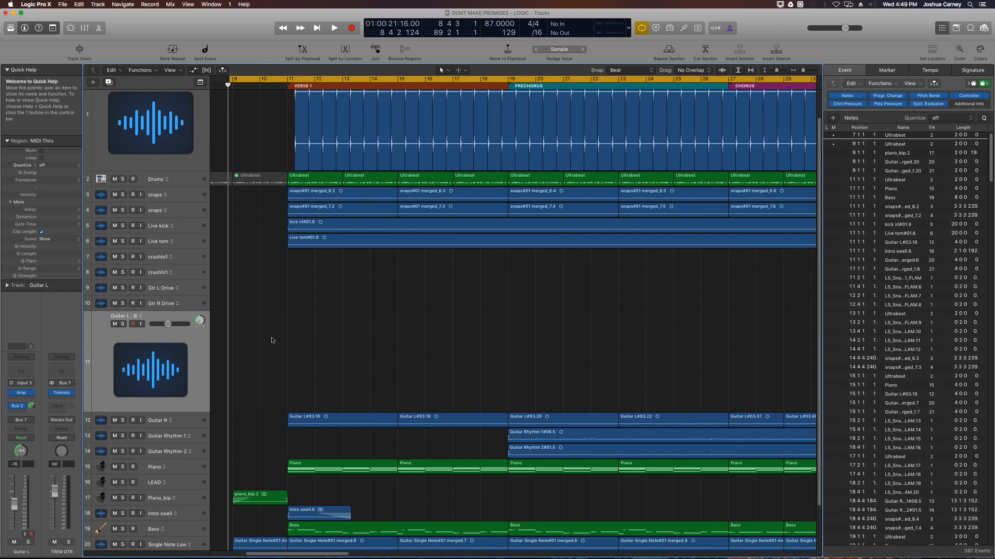
pyautogui.press('super+Left')
pyautogui.press('super+Left')
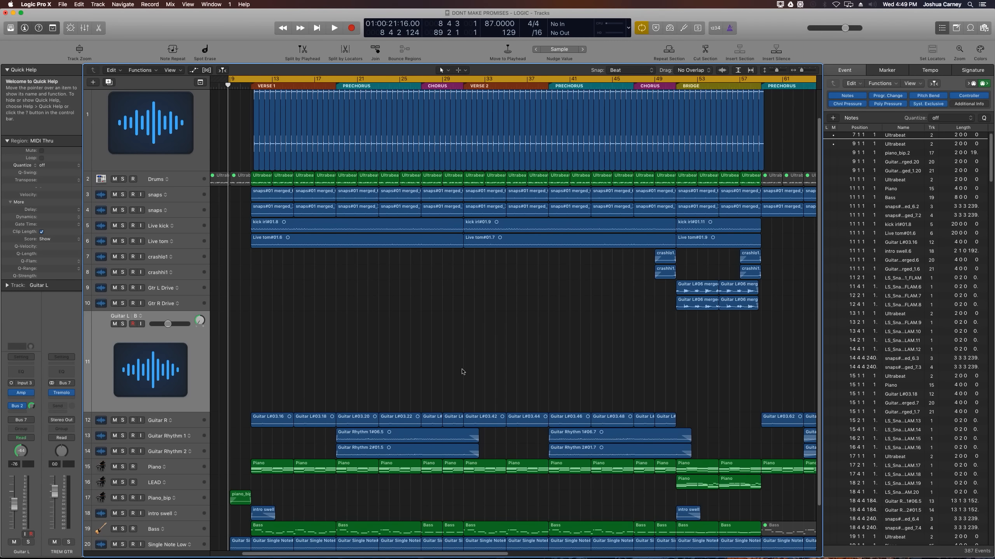
# Step: Switch the Guitar L track to alternative A and duplicate that alternative
pyautogui.click(140, 316)
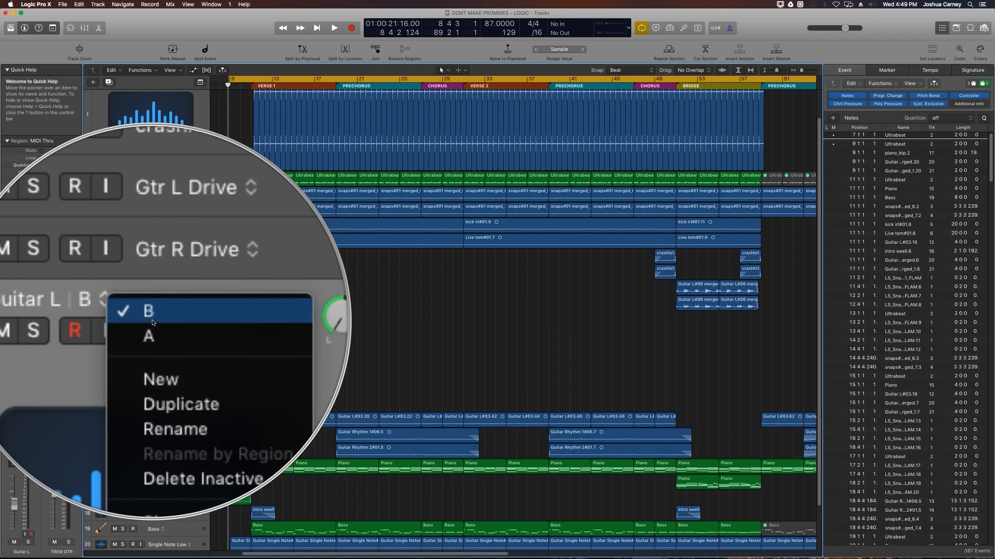
pyautogui.click(151, 326)
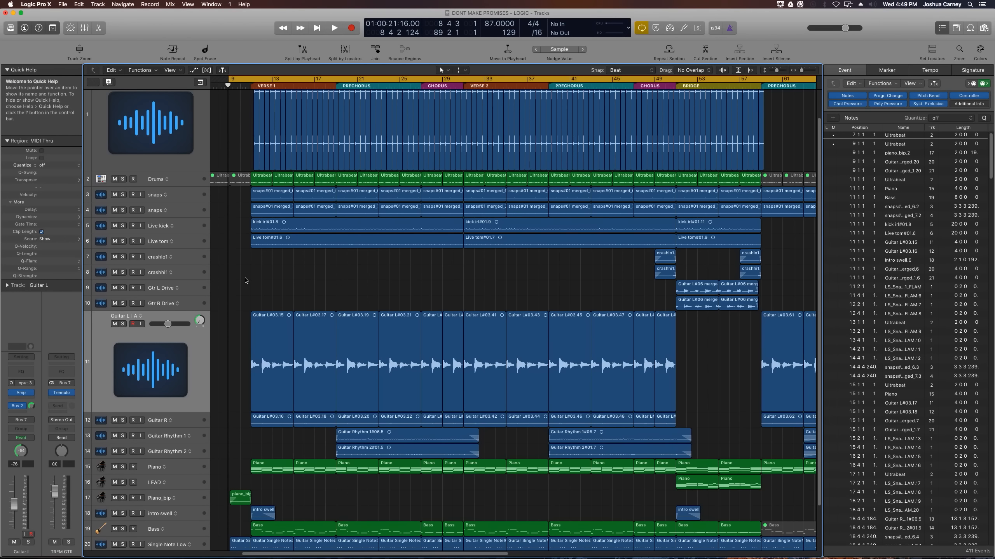
pyautogui.click(140, 317)
pyautogui.click(154, 337)
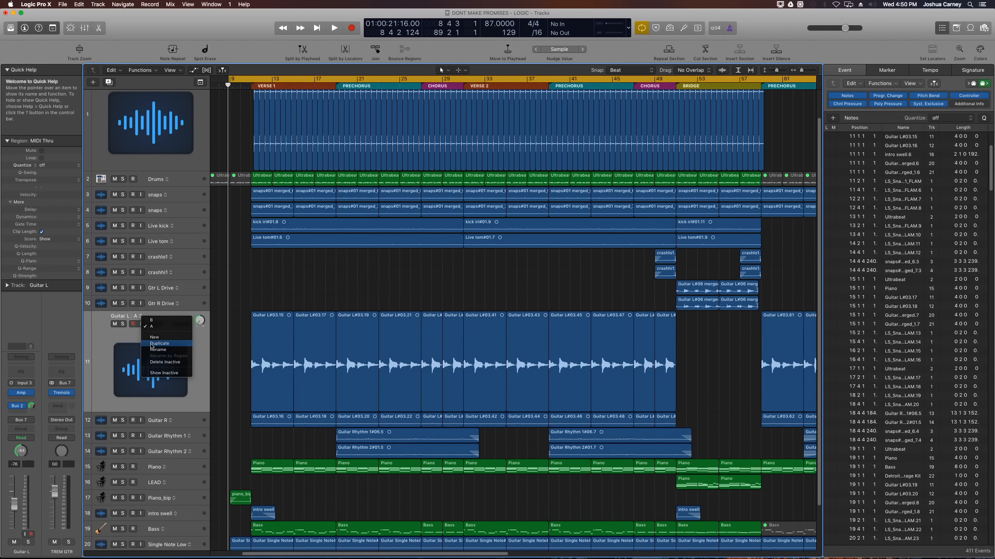
# Step: Return Guitar L to alternative A and delete its regions Guitar L#03.17 and Guitar L#03.21
pyautogui.click(139, 317)
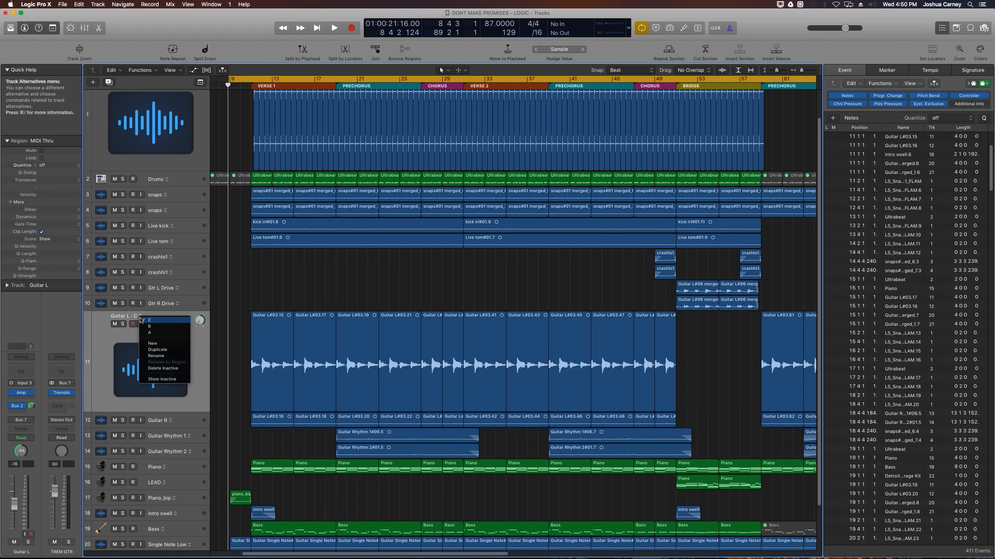
pyautogui.click(163, 336)
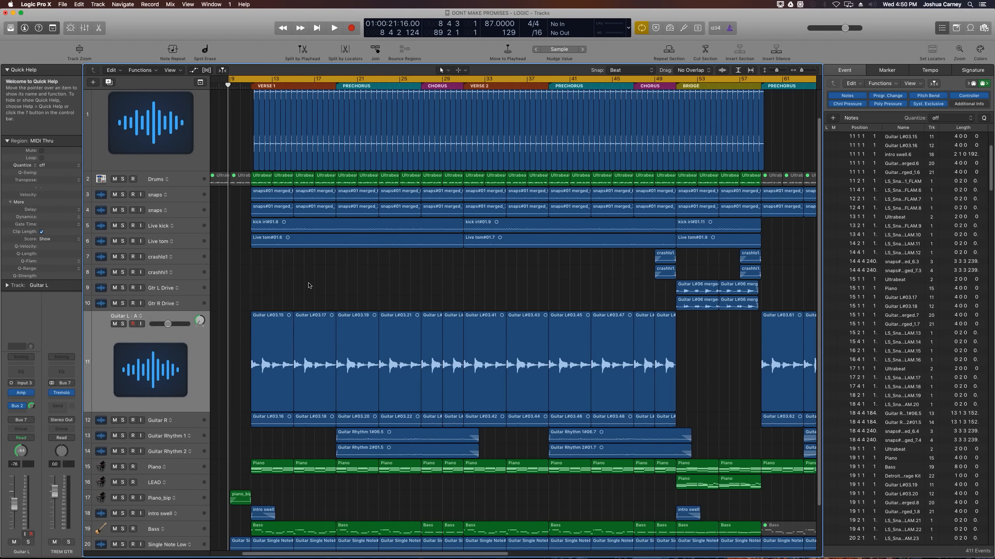
pyautogui.click(309, 325)
pyautogui.press('Delete')
pyautogui.click(395, 324)
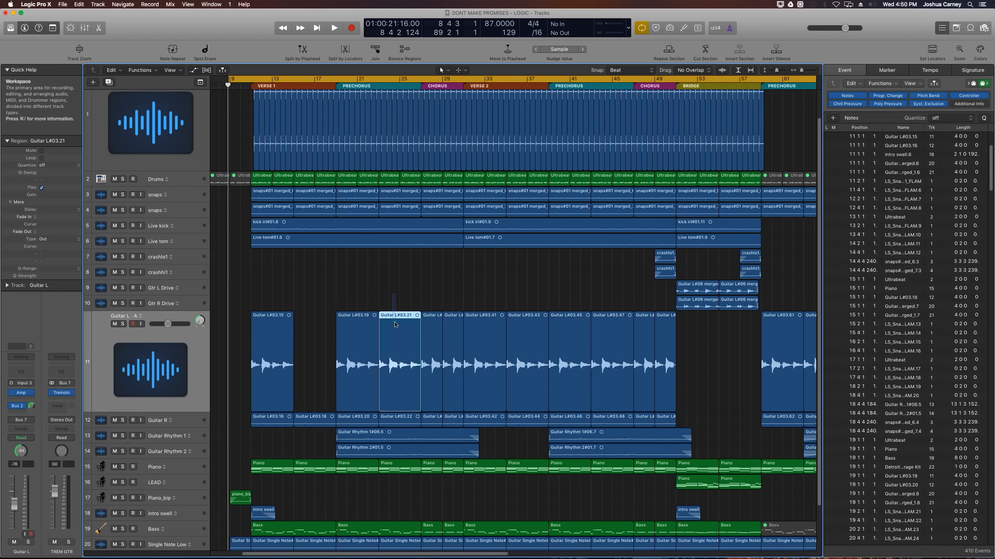
pyautogui.press('Delete')
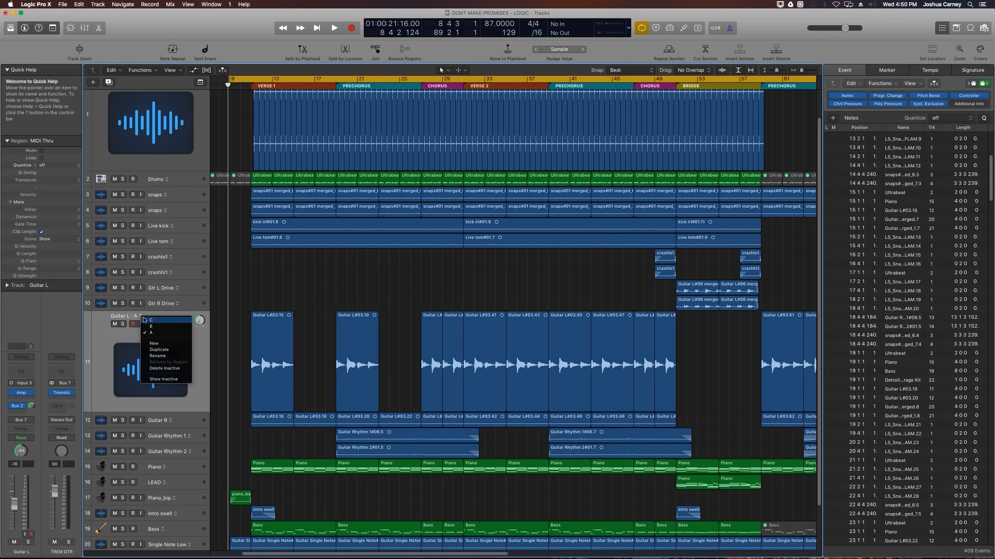
# Step: Switch Guitar L to alternative C and try selecting its four regions across Verse 1 and the first prechorus, then deselect them
pyautogui.click(147, 322)
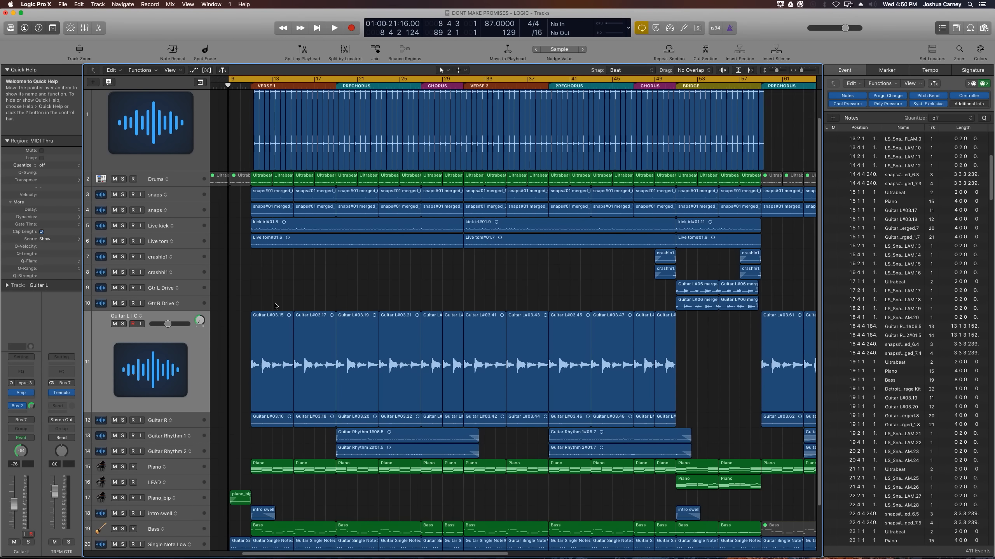
pyautogui.press('super+Right')
pyautogui.press('super+Right')
pyautogui.press('super+Right')
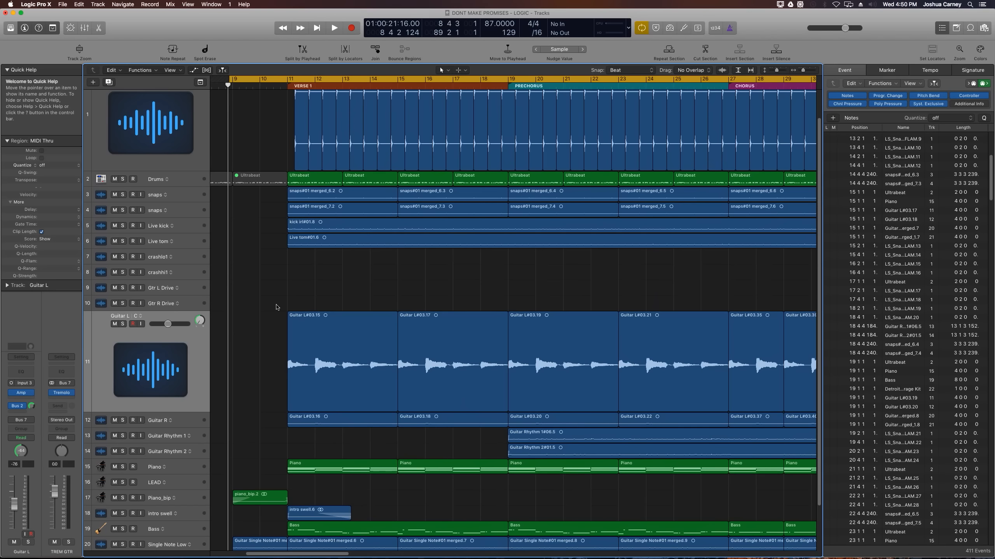
pyautogui.click(307, 348)
pyautogui.click(320, 288)
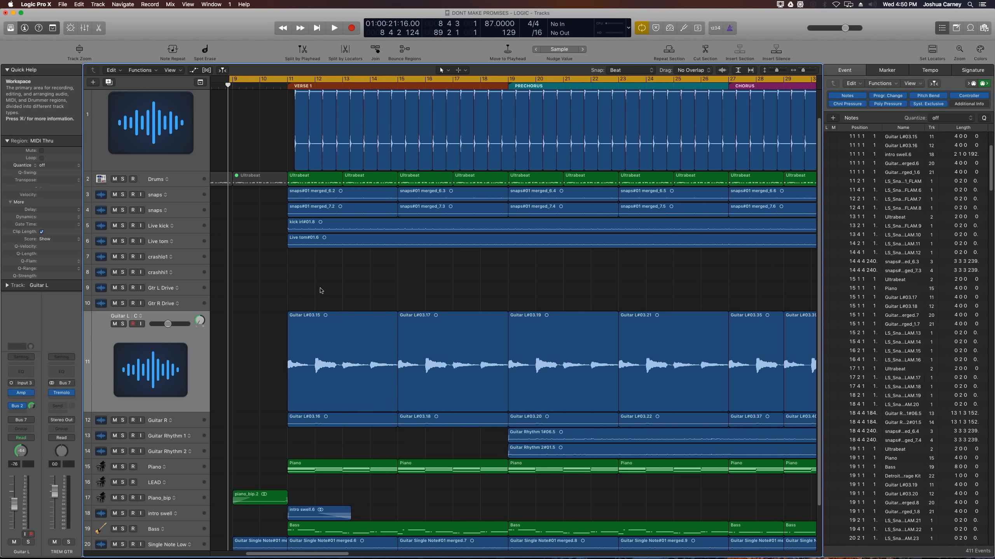
pyautogui.moveTo(320, 290); pyautogui.dragTo(657, 354)
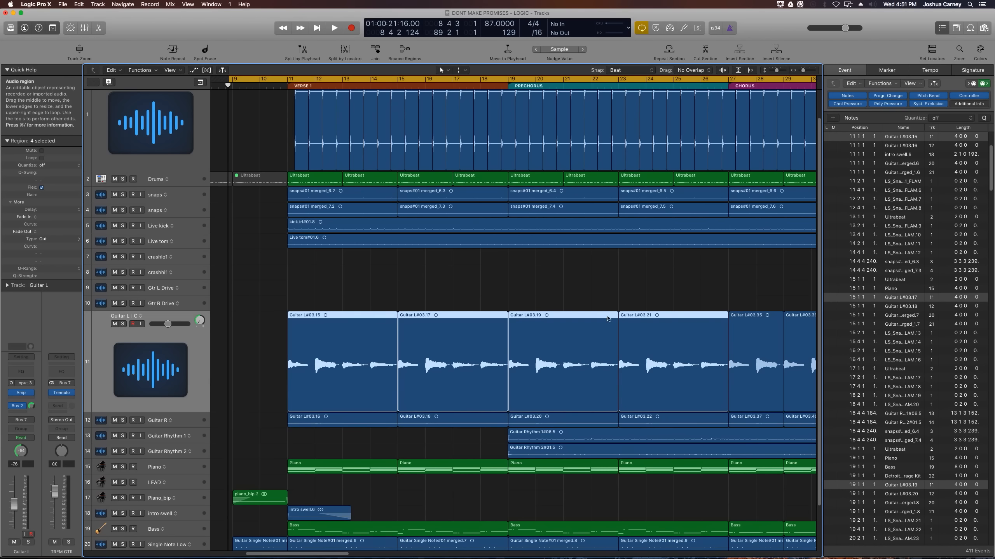
pyautogui.click(509, 266)
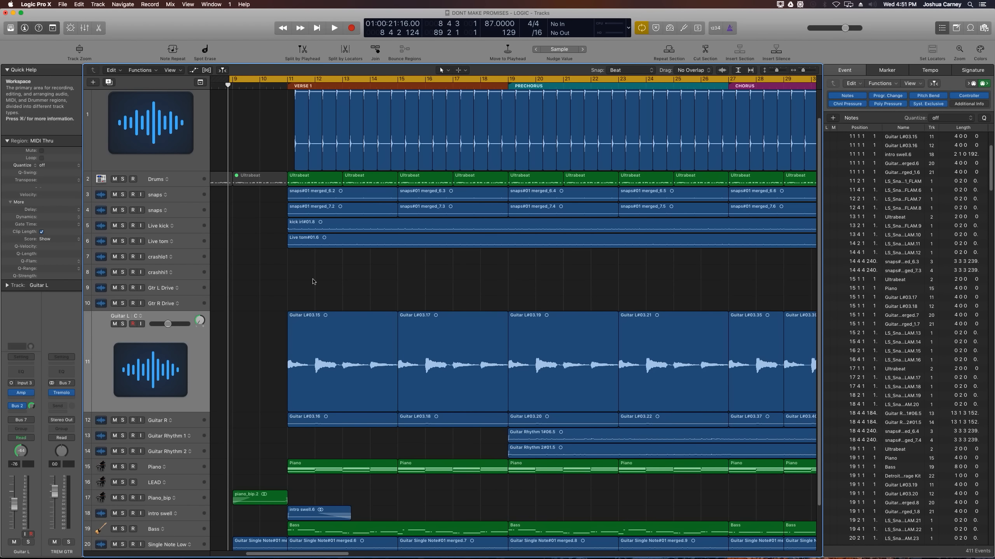
# Step: Open the region Guitar L#03.15 in the Audio Track Editor and select the four Guitar L regions from bar 11 to bar 27
pyautogui.doubleClick(327, 340)
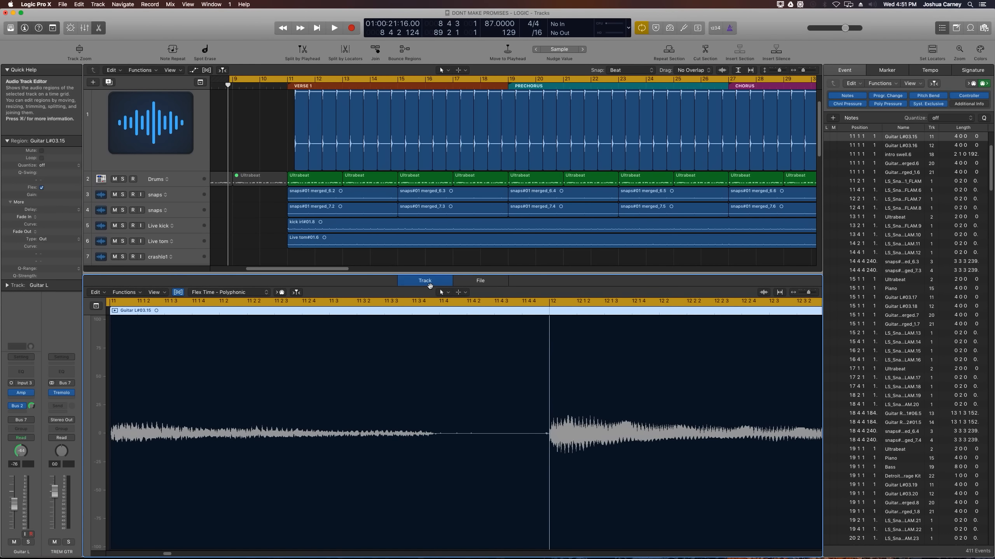
pyautogui.scroll(-4, 427, 237)
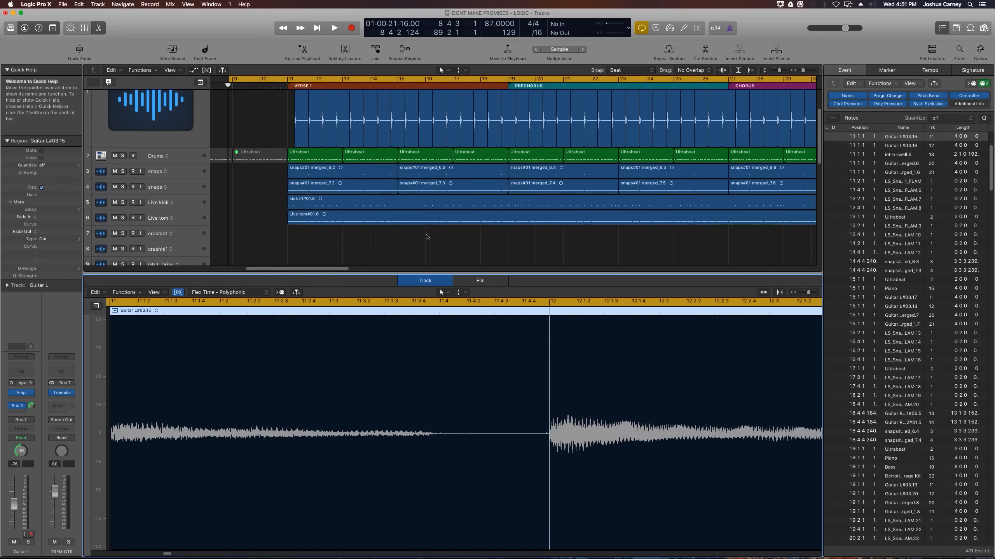
pyautogui.scroll(-3, 427, 237)
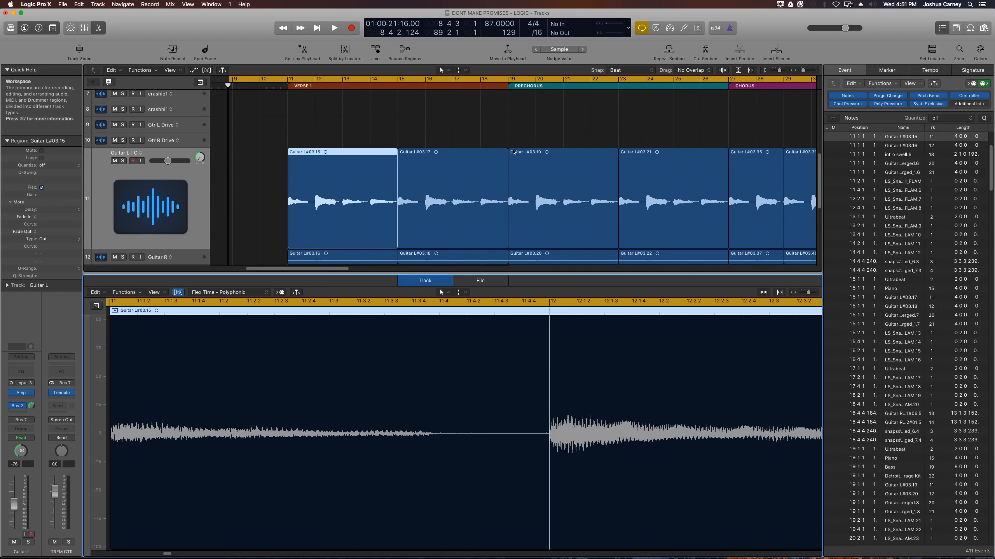
pyautogui.moveTo(345, 117); pyautogui.dragTo(667, 172)
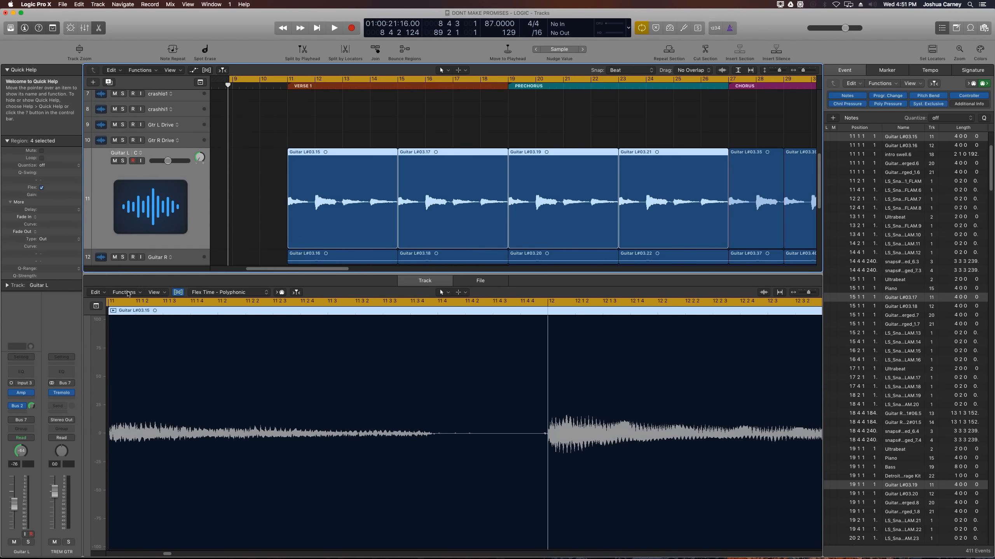
# Step: Open Selection-based Processing for the selected regions and look over its channel strip settings and the A and B plug-in sets
pyautogui.click(126, 292)
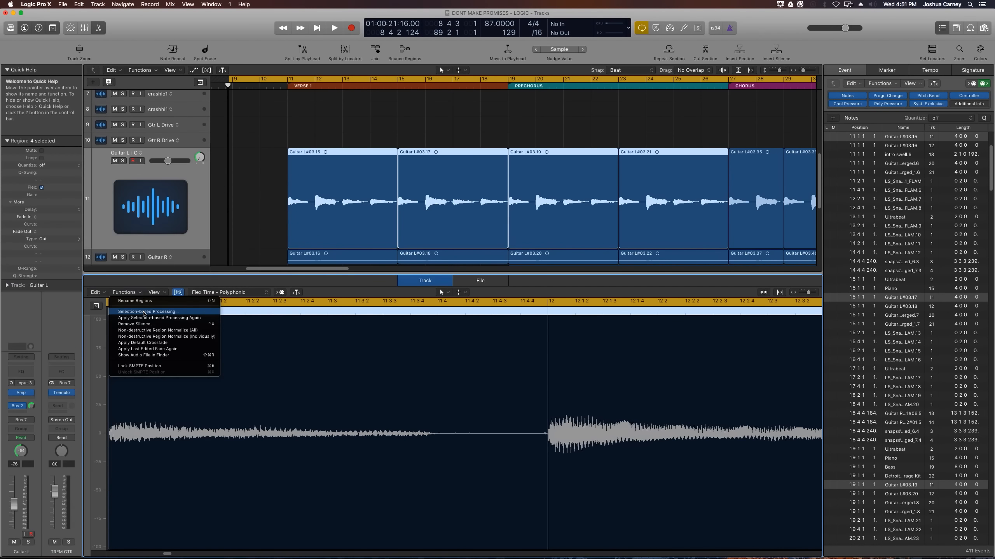
pyautogui.click(144, 313)
pyautogui.moveTo(255, 77); pyautogui.dragTo(251, 223)
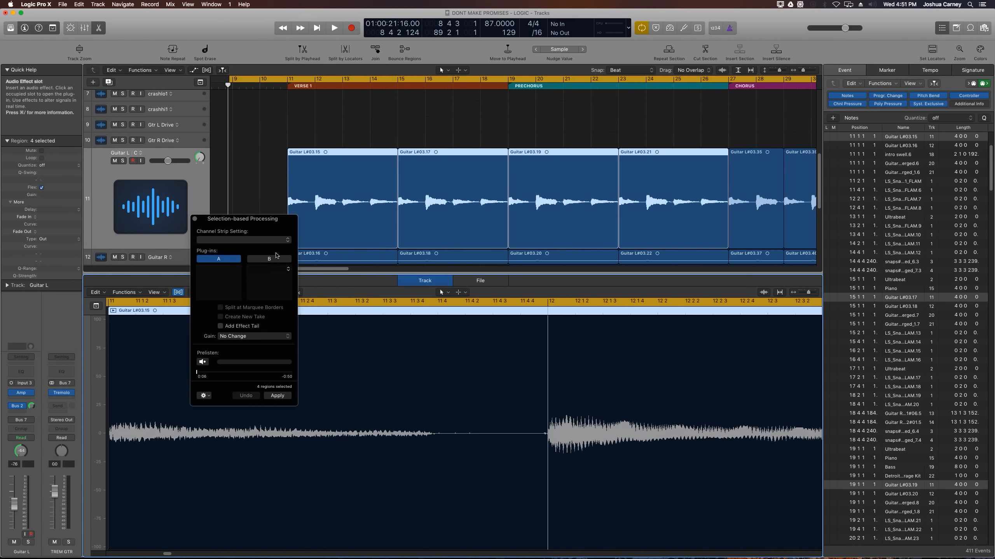
pyautogui.click(249, 240)
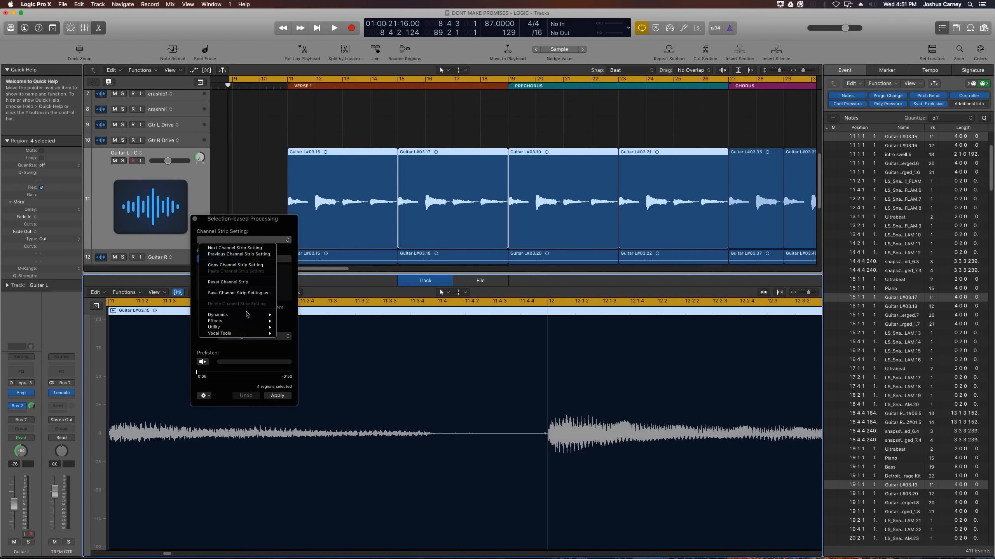
pyautogui.moveTo(247, 314)
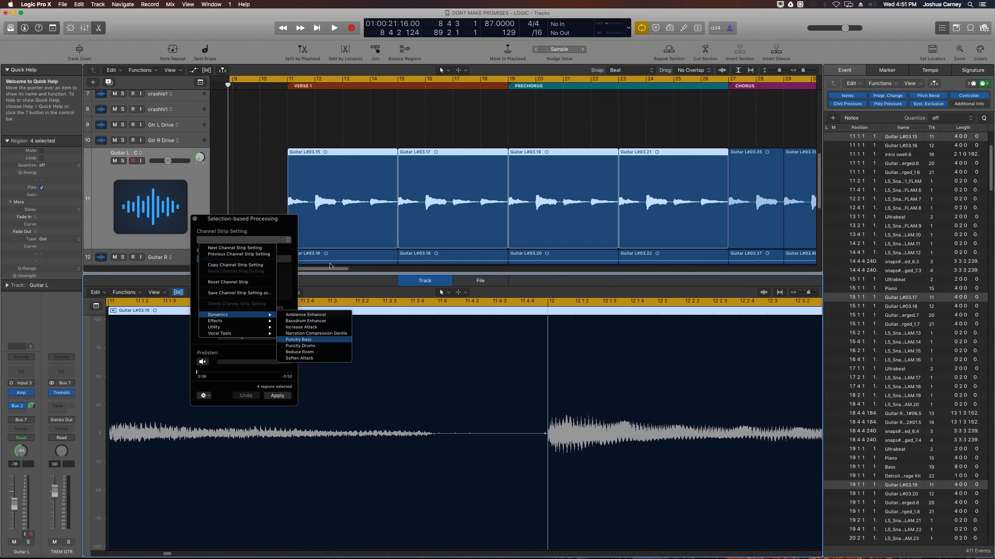
pyautogui.click(283, 281)
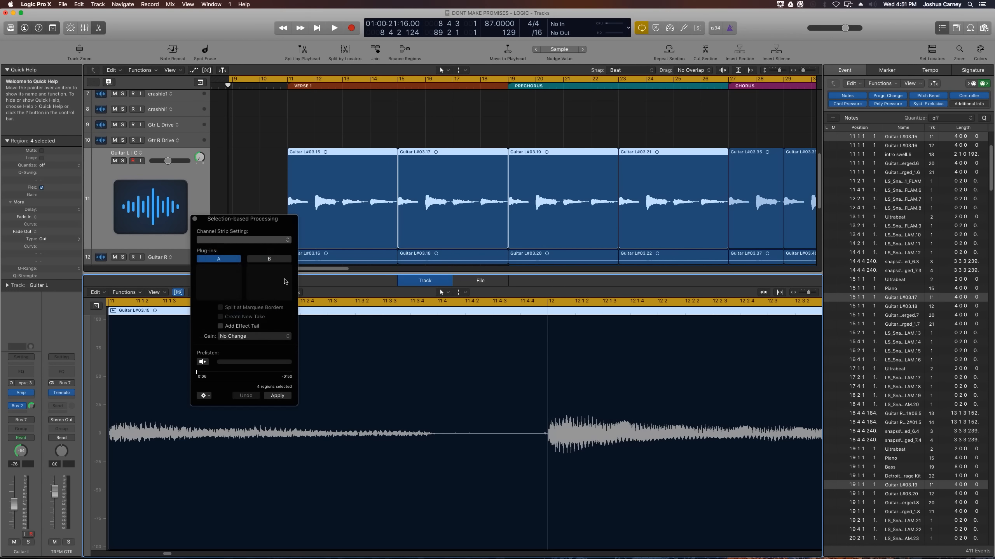
pyautogui.click(267, 260)
pyautogui.click(231, 261)
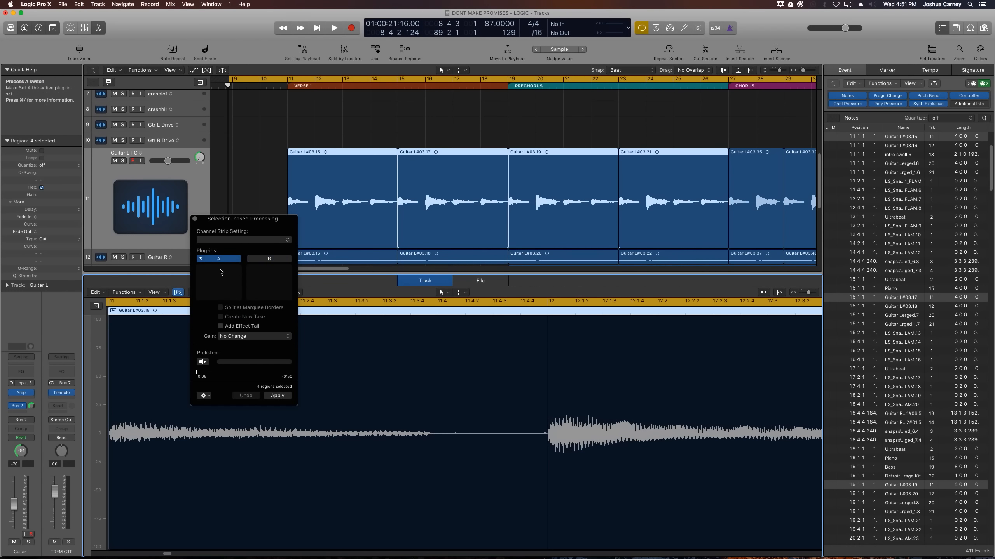
# Step: Insert Amp Designer in plug-in set A and change its amp to Small Sunshine Amp
pyautogui.click(226, 270)
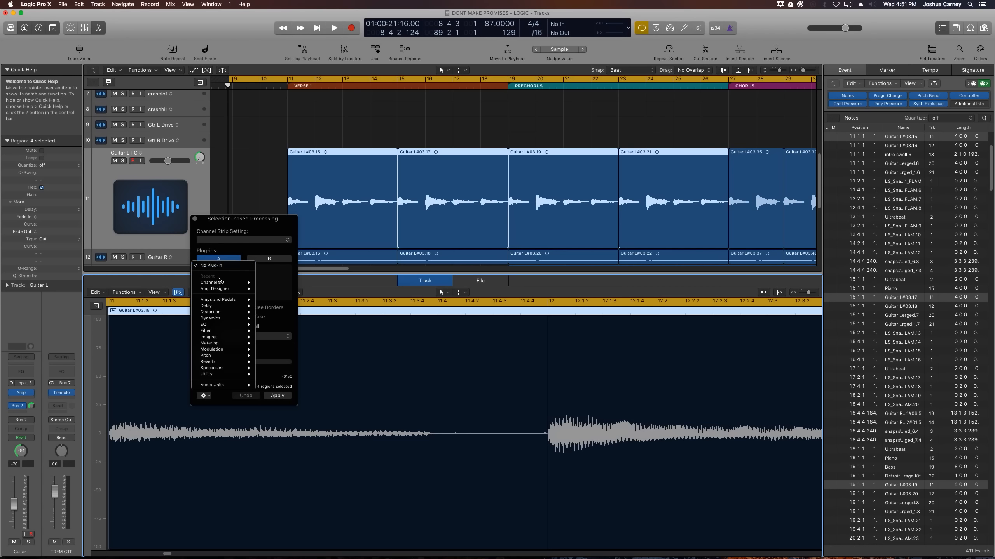
pyautogui.moveTo(235, 289)
pyautogui.click(270, 289)
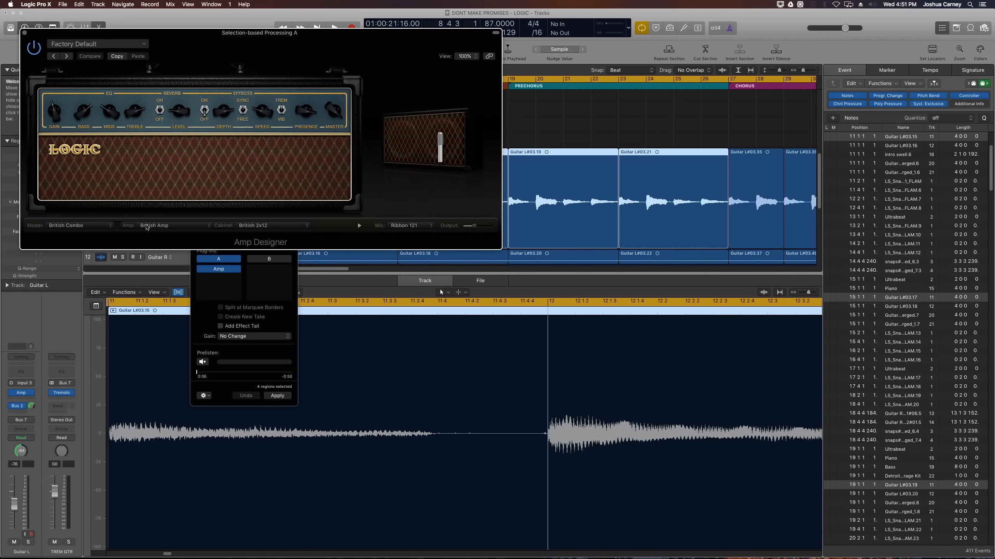
pyautogui.click(152, 226)
pyautogui.click(164, 254)
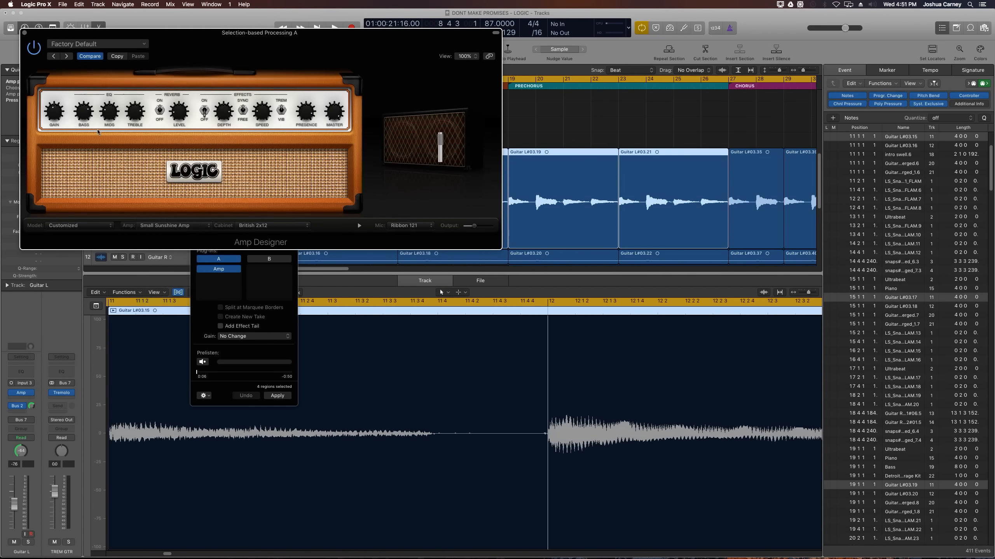
pyautogui.click(24, 33)
# Step: Add a Channel EQ to set A with a high shelf of +11 dB at 7900 Hz and a low shelf of -15 dB at 86 Hz
pyautogui.click(218, 278)
pyautogui.moveTo(219, 332)
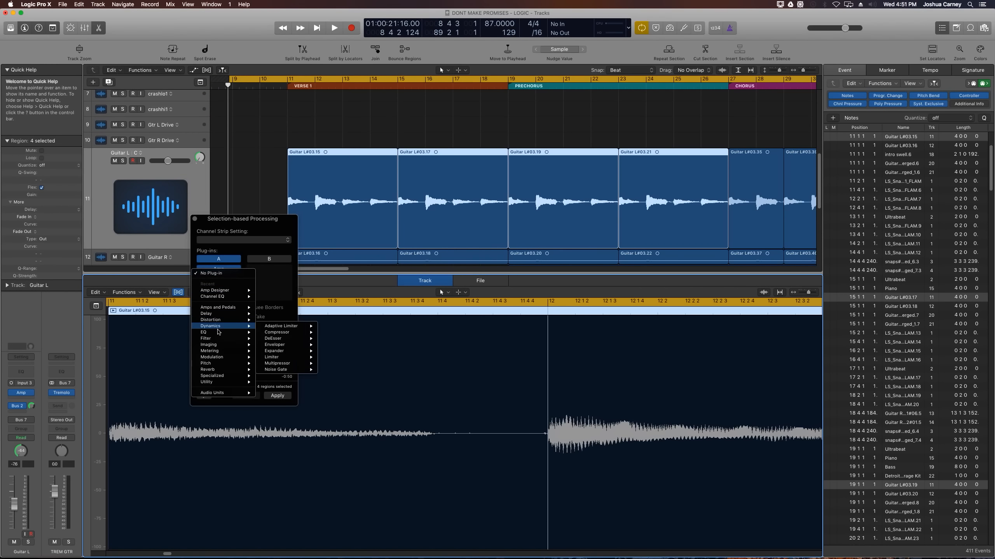
pyautogui.moveTo(282, 333)
pyautogui.click(333, 333)
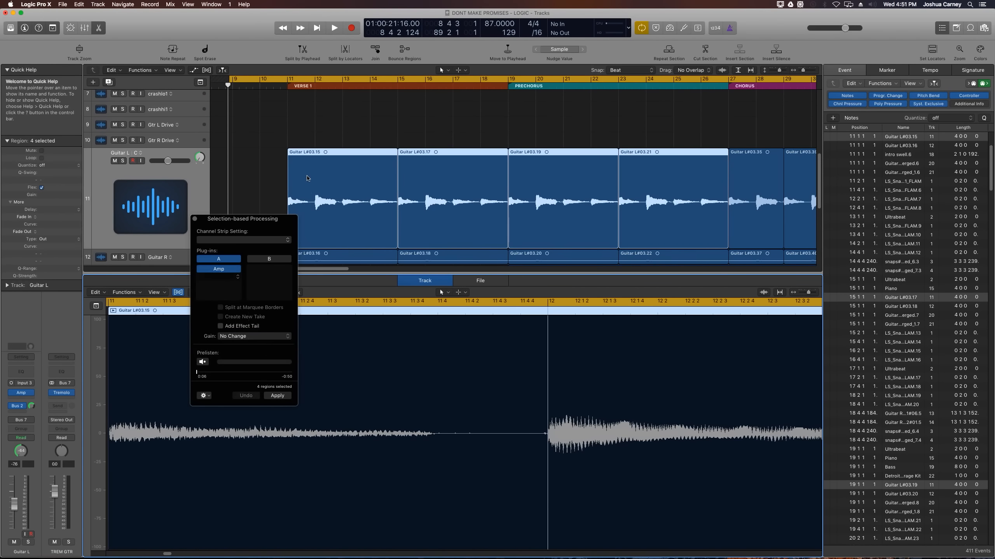
pyautogui.moveTo(433, 143); pyautogui.dragTo(447, 129)
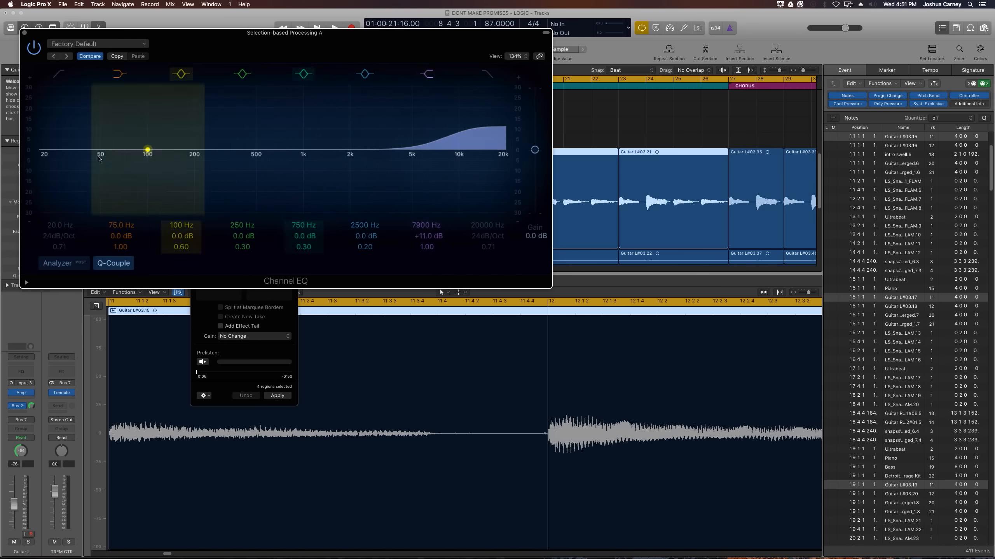
pyautogui.moveTo(146, 151); pyautogui.dragTo(131, 177)
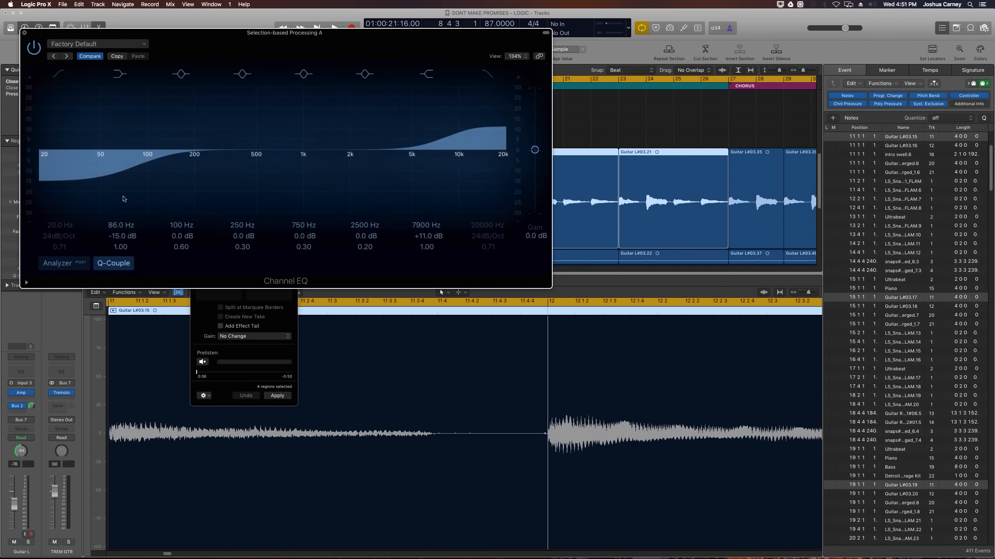
pyautogui.click(24, 33)
# Step: Add a Compressor after the Channel EQ in plug-in set A and adjust its settings
pyautogui.click(212, 284)
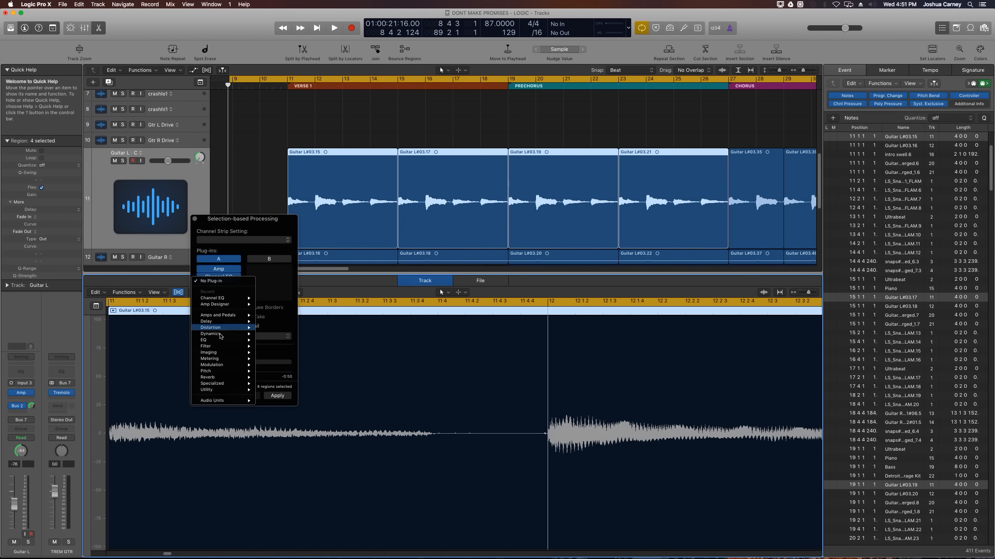
pyautogui.moveTo(222, 334)
pyautogui.moveTo(281, 340)
pyautogui.click(330, 340)
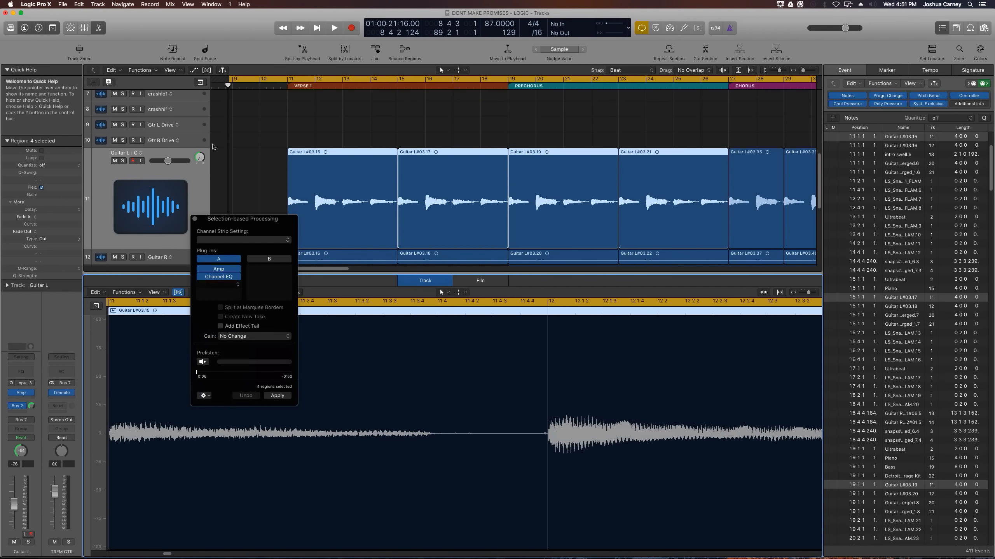
pyautogui.moveTo(157, 166); pyautogui.dragTo(151, 160)
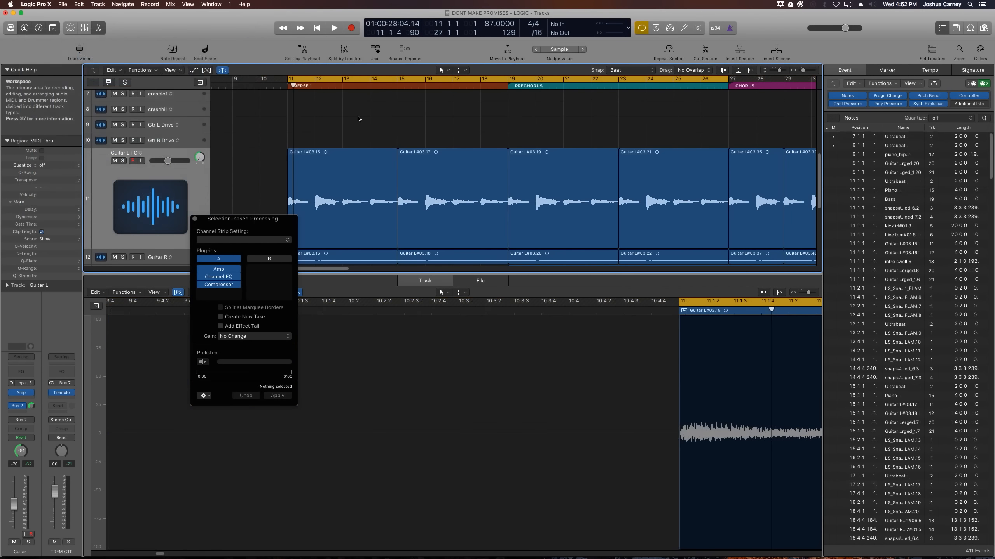
# Step: Reselect the four Guitar L regions and prelisten briefly to them through plug-in set A
pyautogui.moveTo(358, 118); pyautogui.dragTo(701, 172)
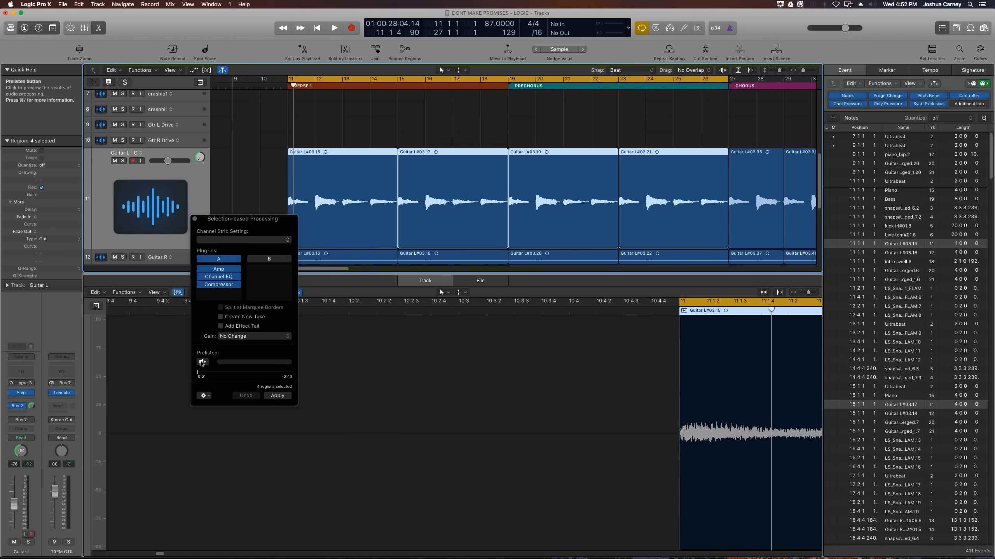
pyautogui.click(202, 362)
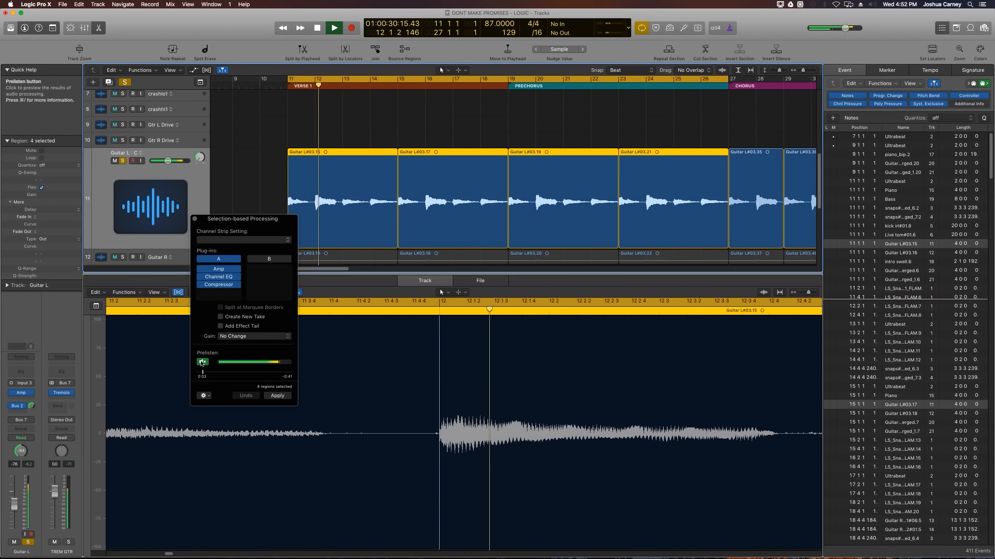
pyautogui.click(202, 363)
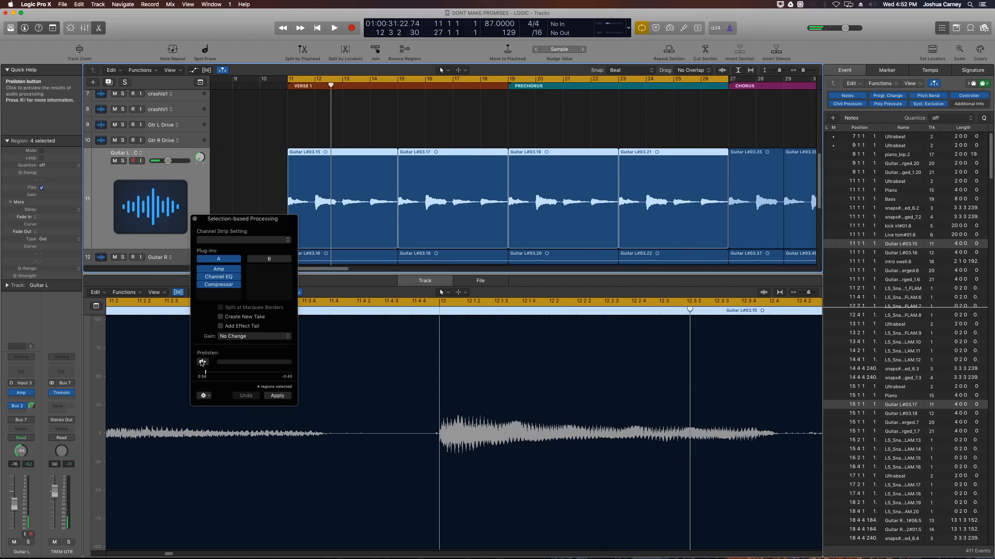
# Step: Apply plug-in set A to the four selected Guitar L regions and close Selection-based Processing
pyautogui.moveTo(368, 115); pyautogui.dragTo(642, 181)
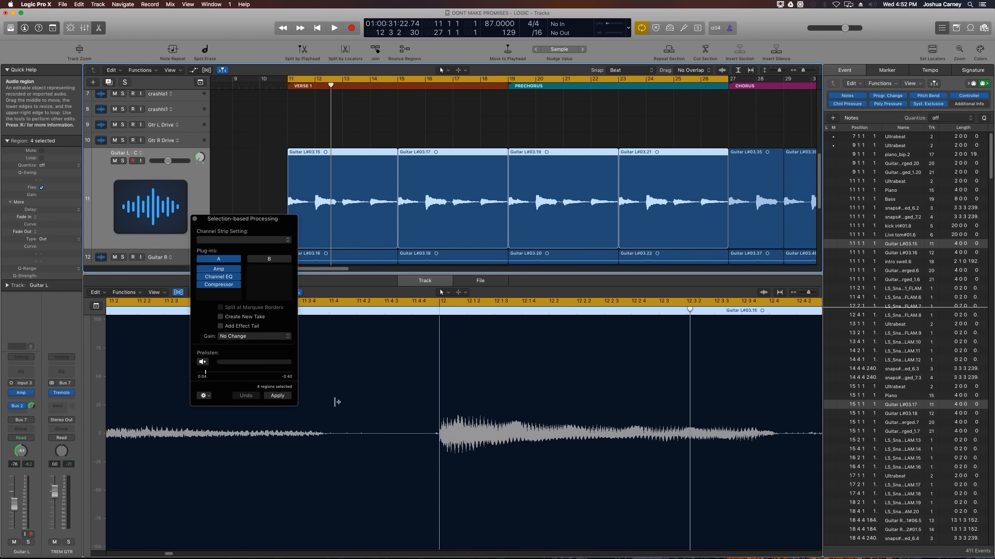
pyautogui.click(277, 395)
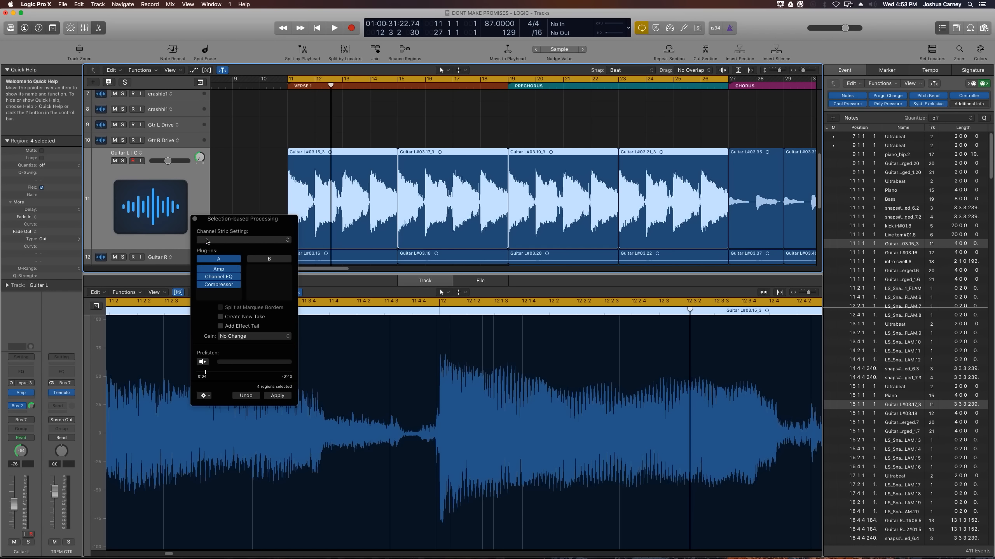
pyautogui.click(194, 218)
pyautogui.click(236, 200)
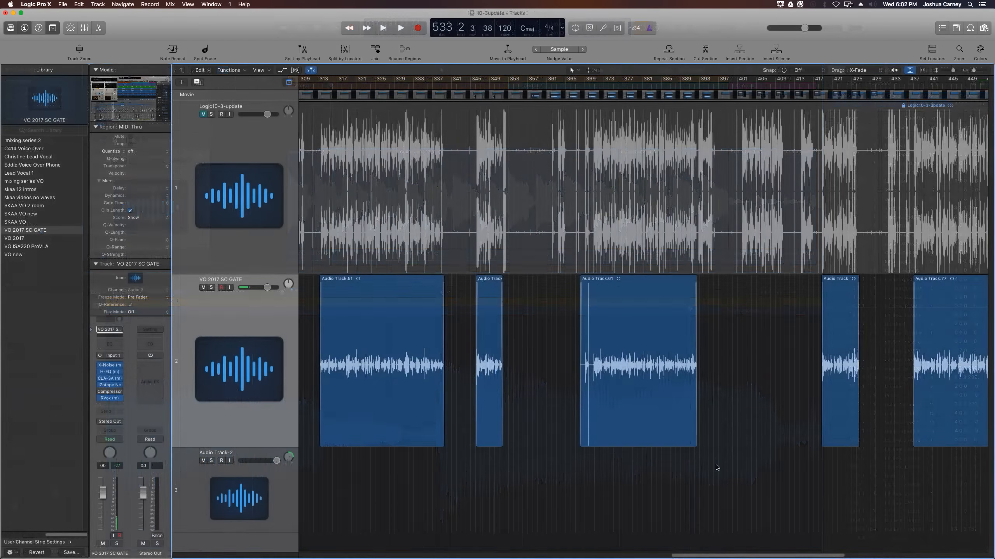
# Step: Place the playhead at bar 224 in the voice-over project and extend the nearby VO 2017 SC GATE region to about bar 228
pyautogui.press('super+Left')
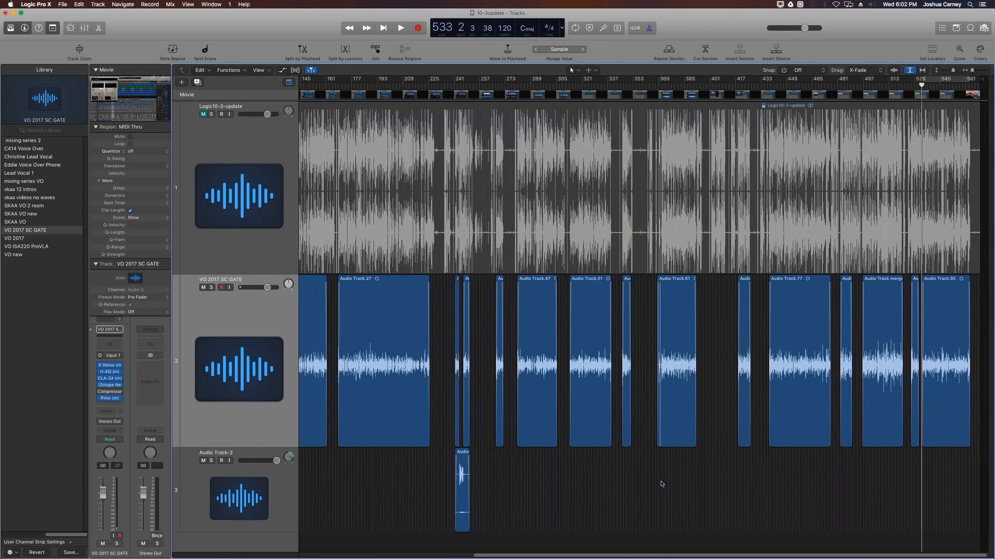
pyautogui.click(427, 86)
pyautogui.press('super+Right')
pyautogui.press('super+Right')
pyautogui.press('super+Right')
pyautogui.press('super+Right')
pyautogui.press('super+Right')
pyautogui.press('super+Right')
pyautogui.press('super+Right')
pyautogui.press('super+Right')
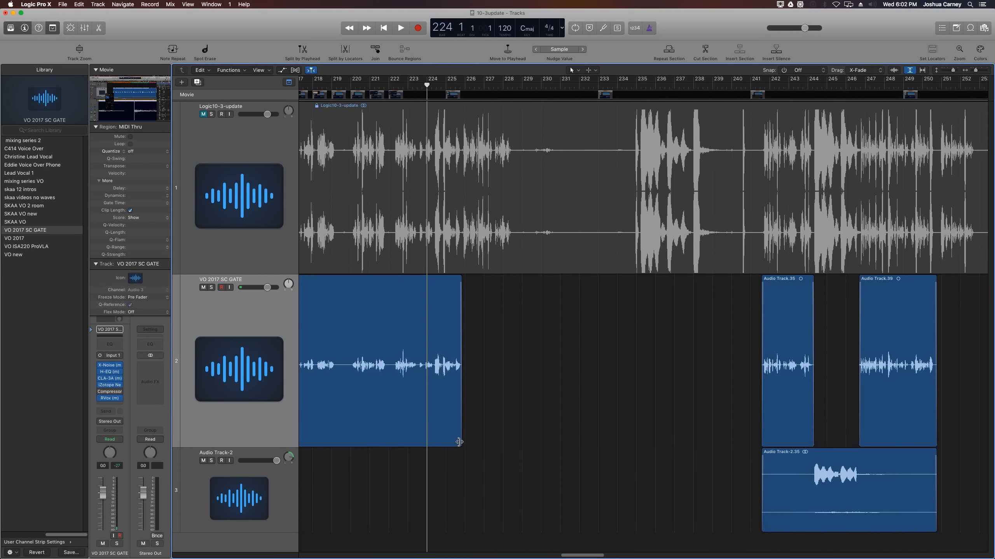
pyautogui.moveTo(461, 441); pyautogui.dragTo(512, 422)
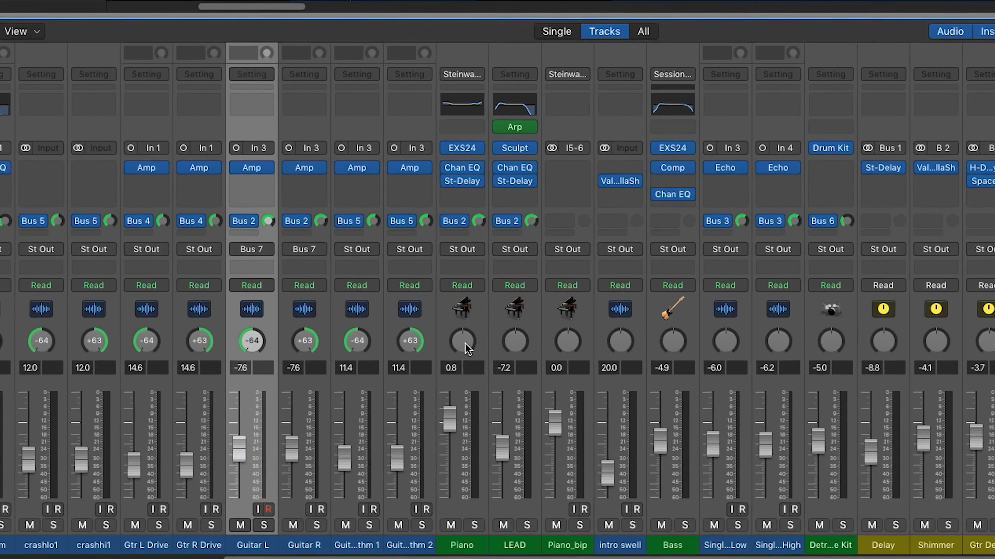
# Step: Turn the Piano channel's balance to one side and then to -15 on the other
pyautogui.moveTo(387, 450); pyautogui.dragTo(387, 441)
pyautogui.moveTo(520, 235); pyautogui.dragTo(517, 227)
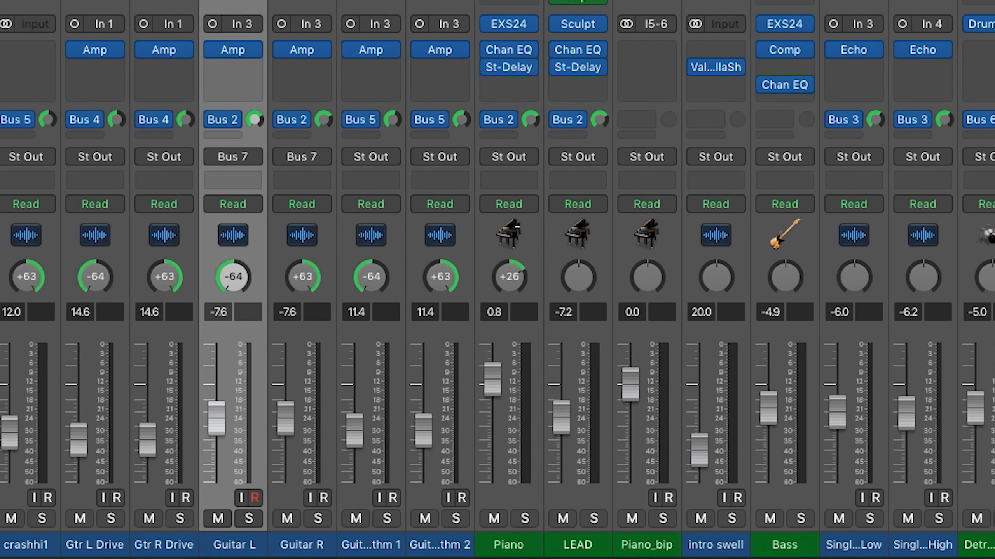
pyautogui.moveTo(509, 276); pyautogui.dragTo(505, 292)
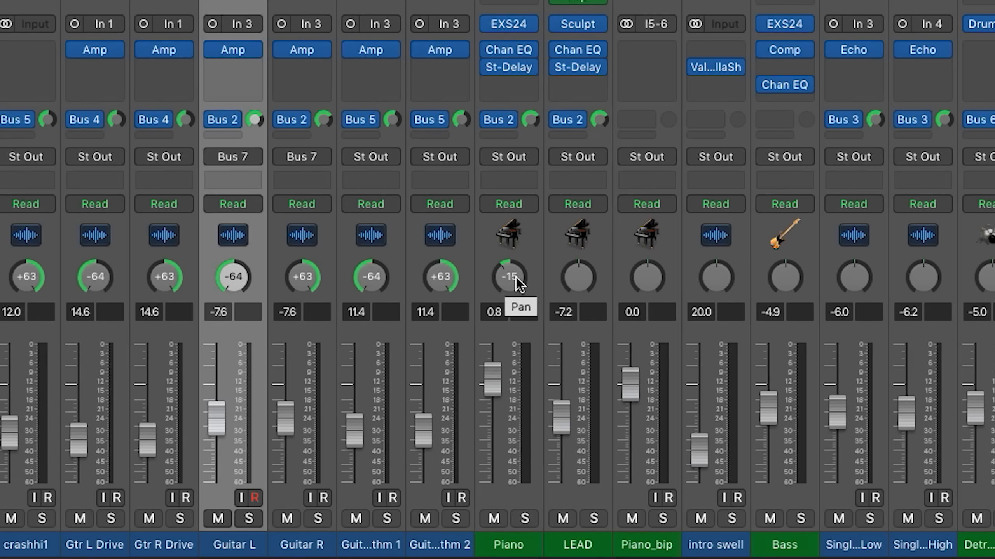
# Step: Switch the Piano channel's pan mode to Stereo Pan, vary its spread and position, and set the pan to -21
pyautogui.rightClick(516, 276)
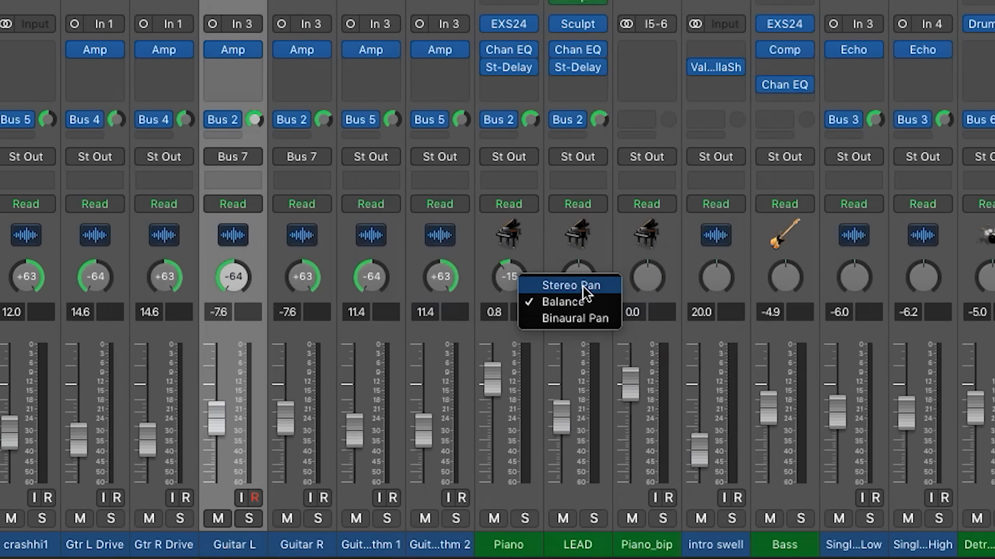
pyautogui.click(583, 286)
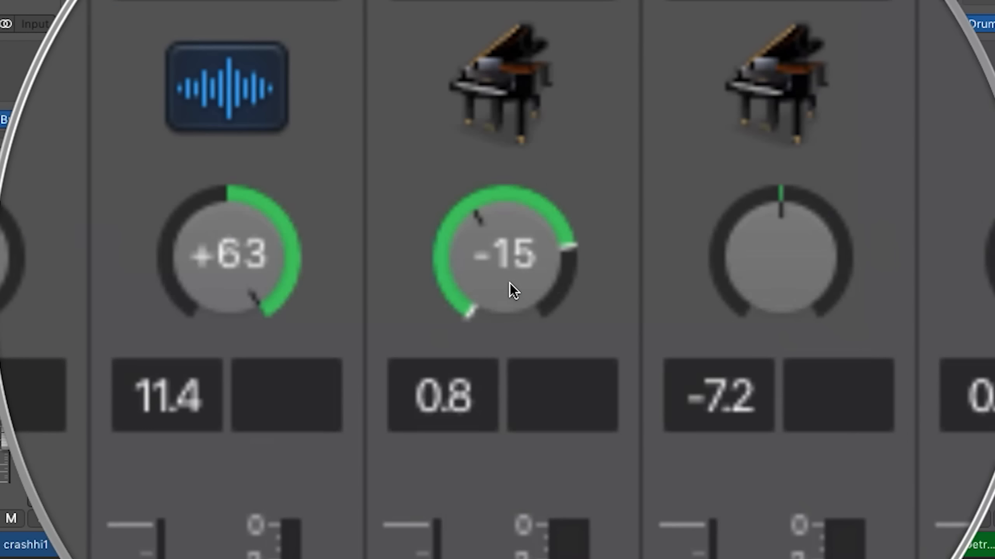
pyautogui.moveTo(509, 285); pyautogui.dragTo(509, 244)
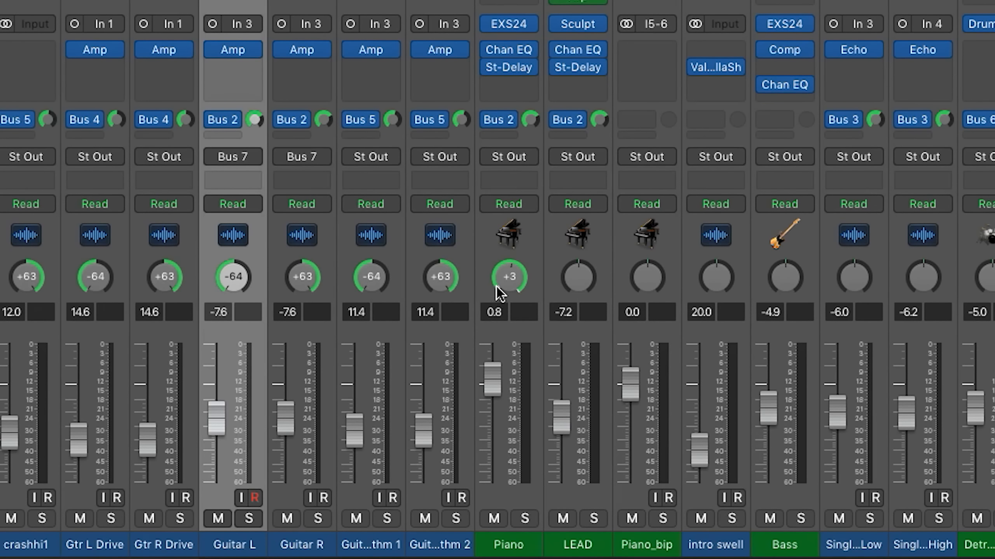
pyautogui.moveTo(496, 293); pyautogui.dragTo(499, 342)
pyautogui.moveTo(525, 271); pyautogui.dragTo(509, 291)
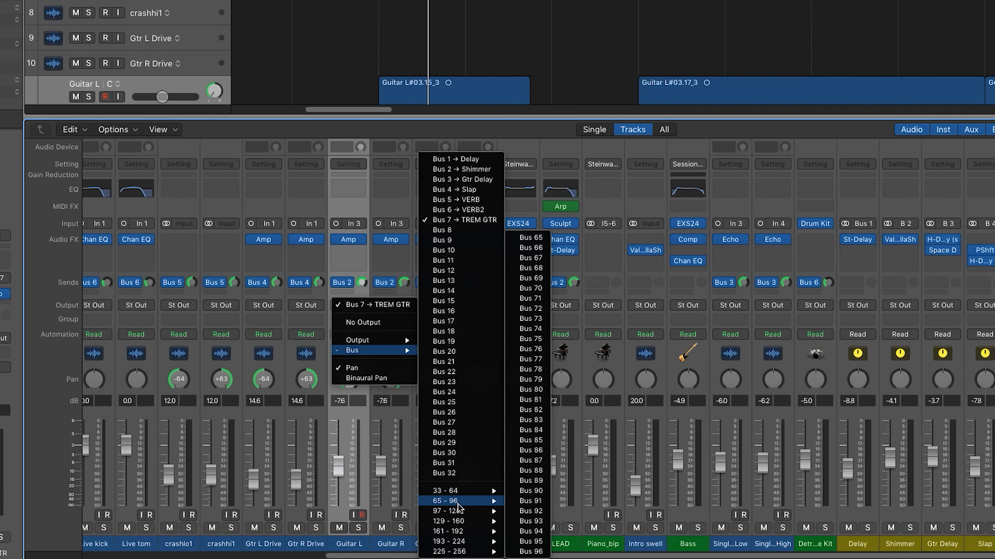
# Step: Browse the available buses for the Guitar L channel's output up to the 225 - 256 range
pyautogui.moveTo(459, 513)
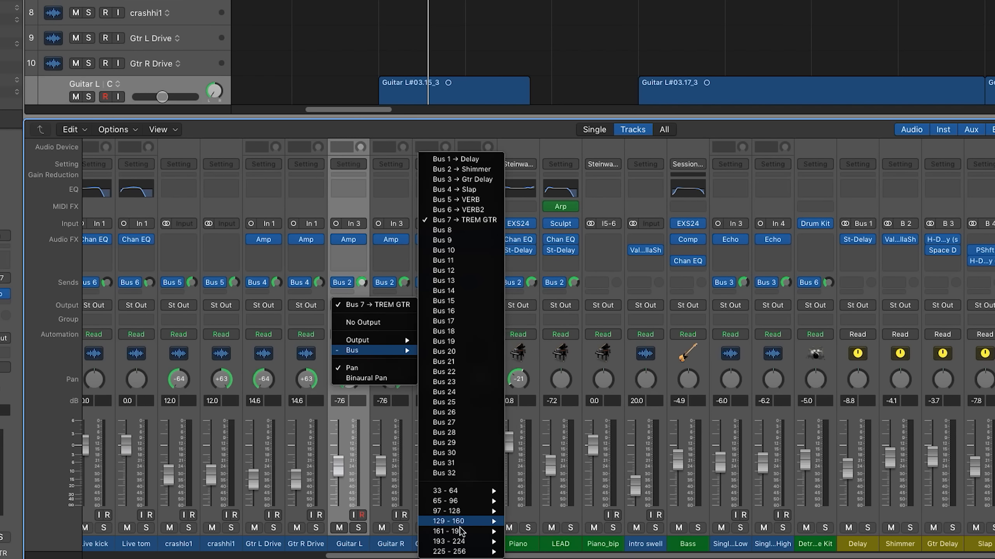
pyautogui.moveTo(460, 552)
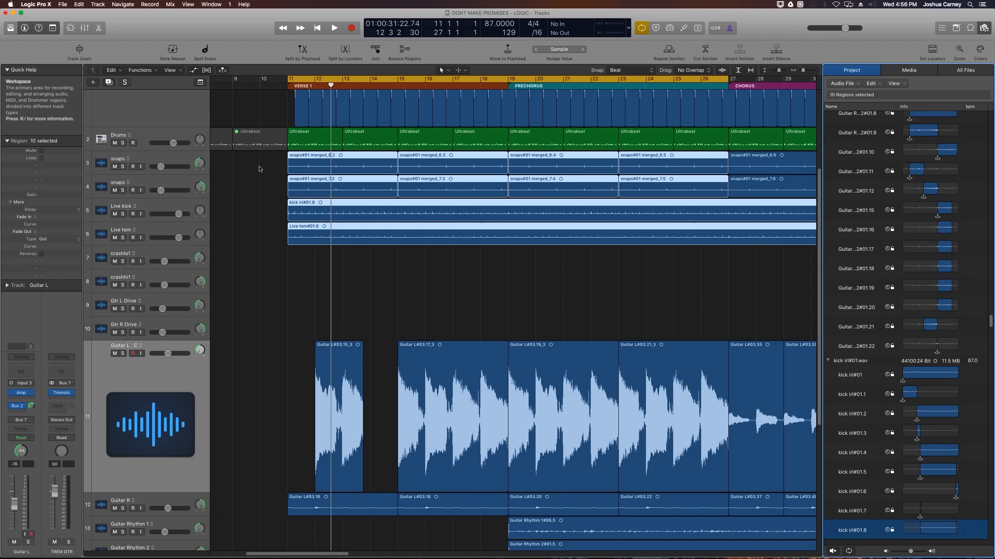
# Step: Select the four audio regions starting at bar 11 on both snaps tracks, Live kick and Live tom
pyautogui.moveTo(258, 164); pyautogui.dragTo(317, 234)
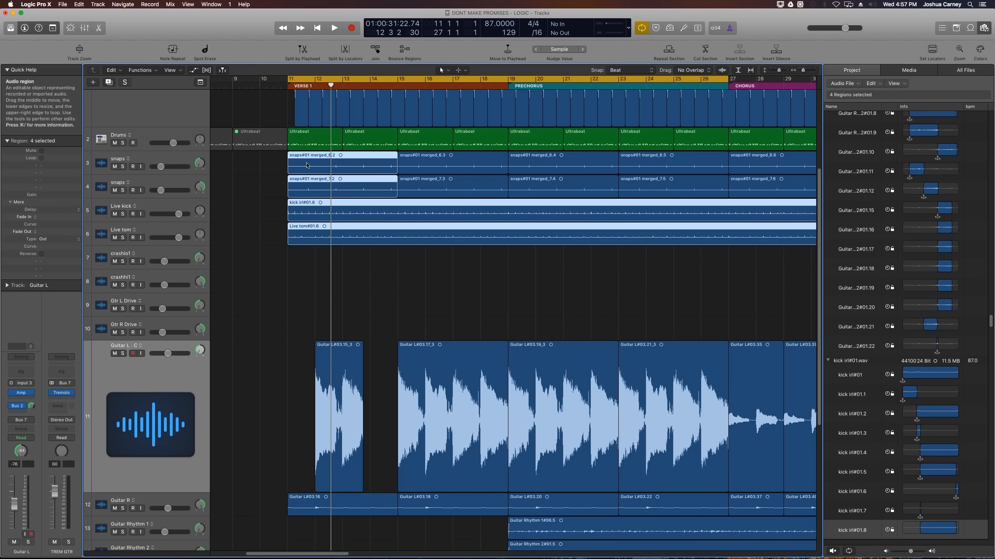
pyautogui.keyDown('shift'); pyautogui.click(299, 168); pyautogui.keyUp('shift')
pyautogui.moveTo(269, 168); pyautogui.dragTo(252, 168)
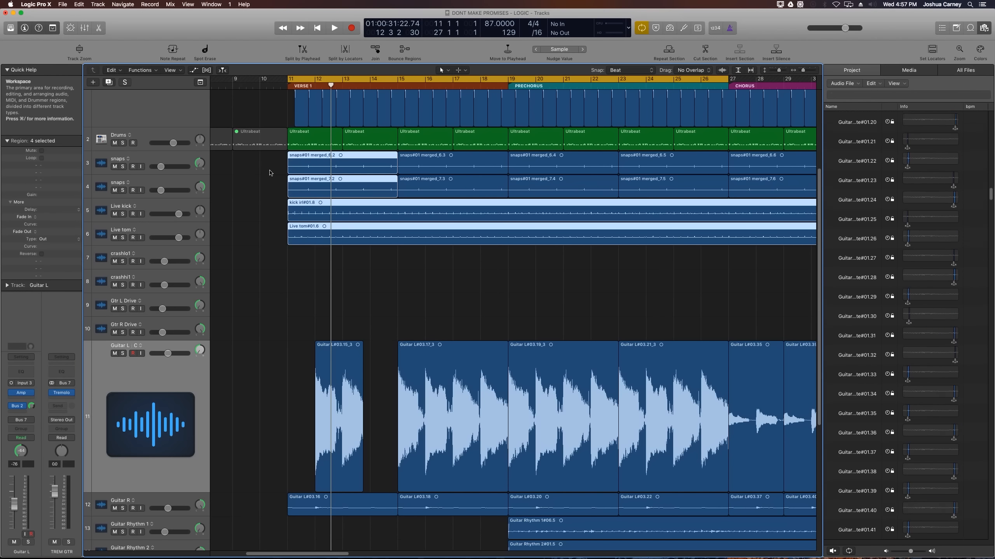
# Step: Select the ten snaps, Live kick and Live tom regions across the verse and prechorus, toggling the first snaps region out of and into the selection
pyautogui.moveTo(270, 168); pyautogui.dragTo(675, 273)
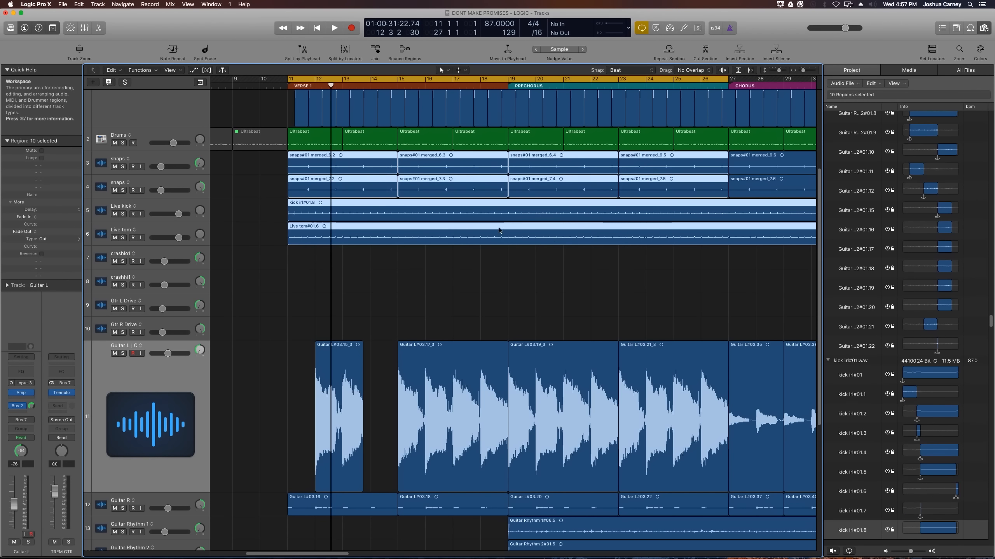
pyautogui.keyDown('shift'); pyautogui.click(312, 166); pyautogui.keyUp('shift')
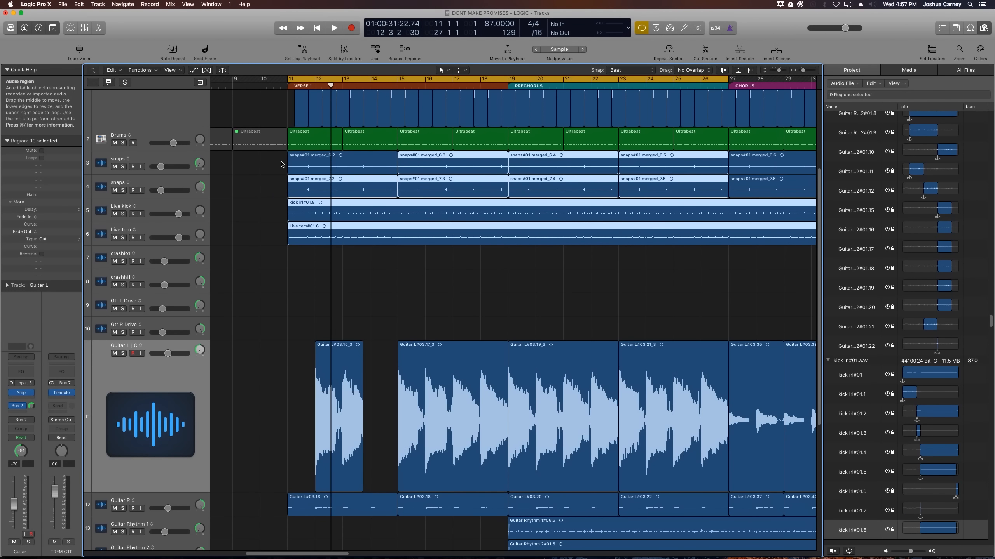
pyautogui.keyDown('shift'); pyautogui.click(307, 166); pyautogui.keyUp('shift')
pyautogui.keyDown('shift'); pyautogui.click(308, 166); pyautogui.keyUp('shift')
pyautogui.keyDown('shift'); pyautogui.click(308, 166); pyautogui.keyUp('shift')
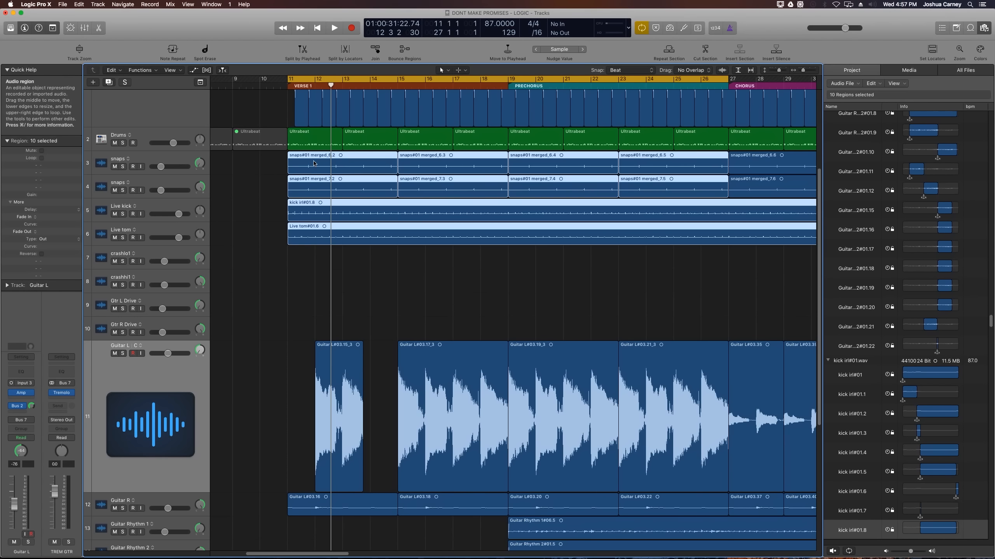
pyautogui.keyDown('shift'); pyautogui.click(313, 164); pyautogui.keyUp('shift')
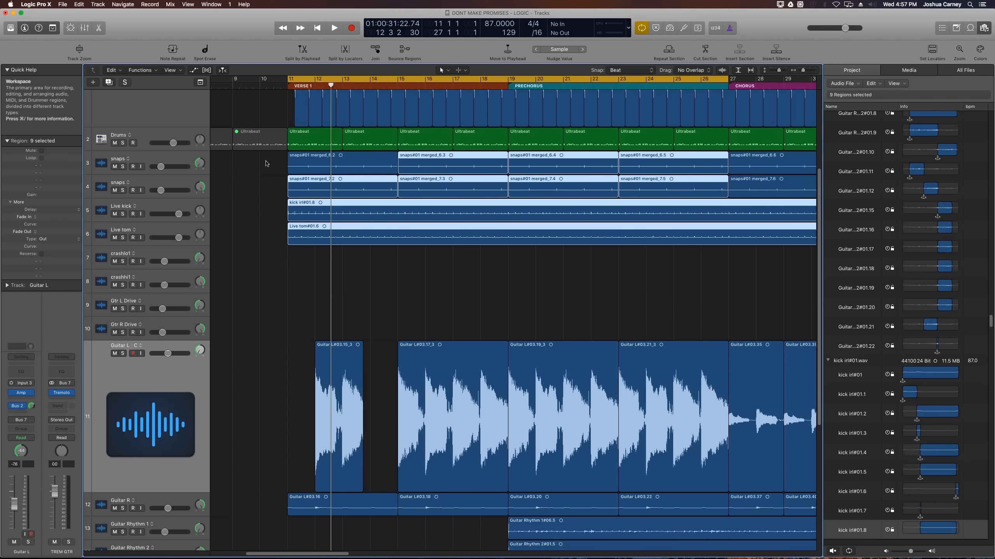
pyautogui.keyDown('shift'); pyautogui.click(314, 165); pyautogui.keyUp('shift')
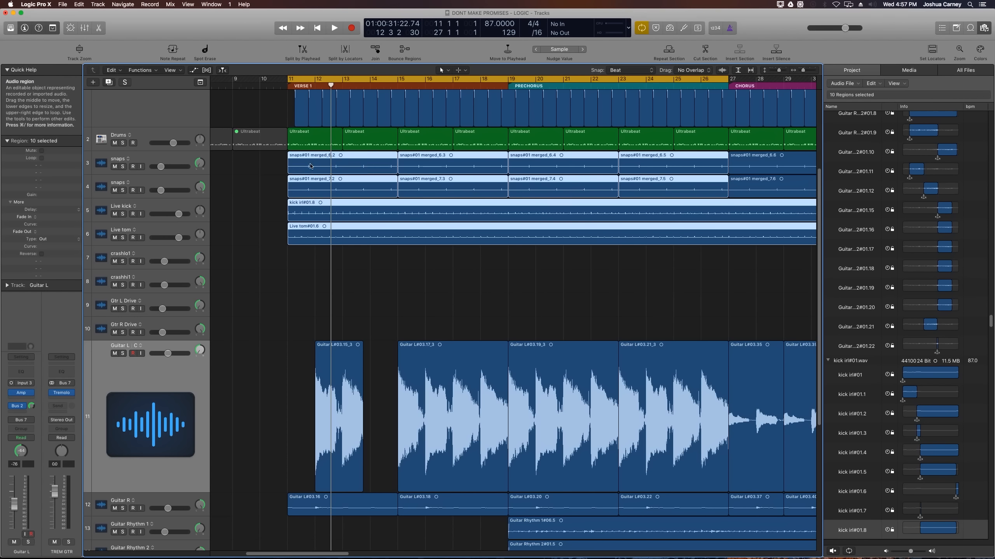
# Step: Add a fade-in of 2473 to all ten selected drum regions at once and clear the selection
pyautogui.keyDown('shift'); pyautogui.click(315, 166); pyautogui.keyUp('shift')
pyautogui.moveTo(310, 167); pyautogui.dragTo(253, 165)
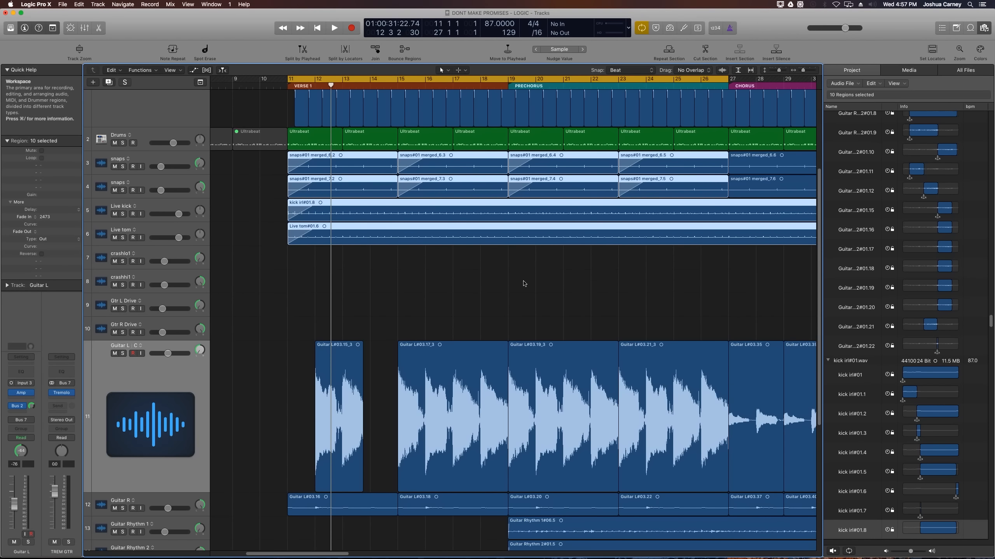
pyautogui.click(465, 257)
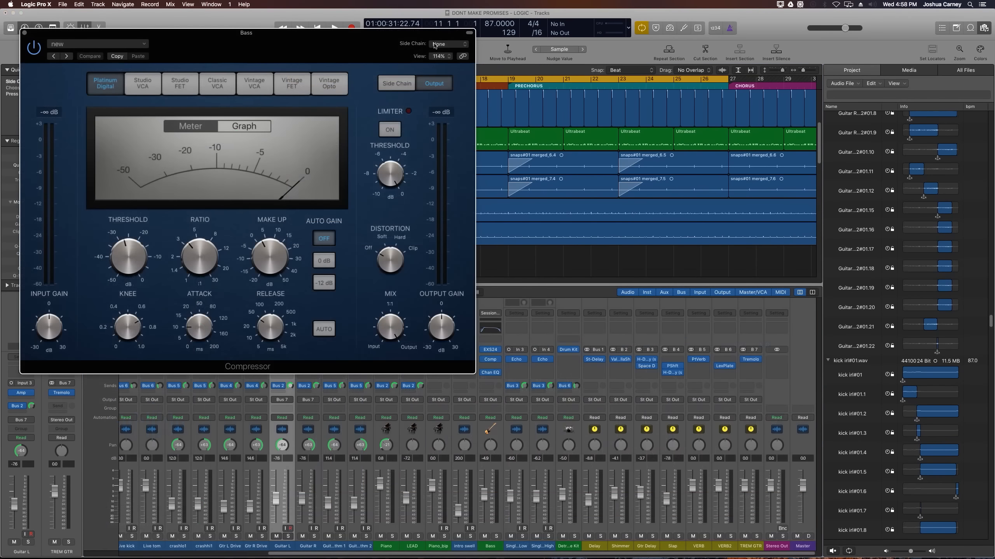
# Step: Check the side chain sources of the Bass channel's Compressor, and view and close the LEAD channel's Arpeggiator
pyautogui.click(442, 45)
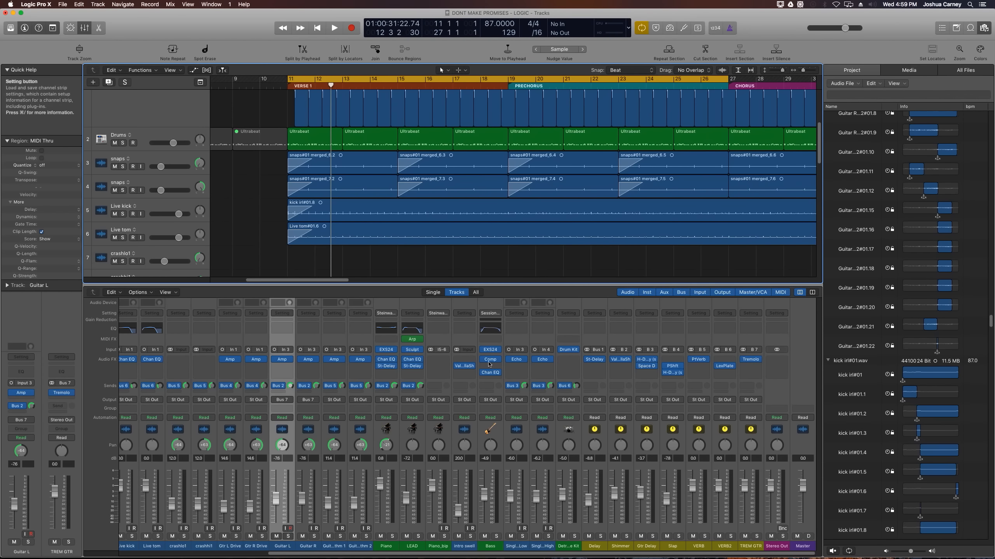
pyautogui.click(415, 342)
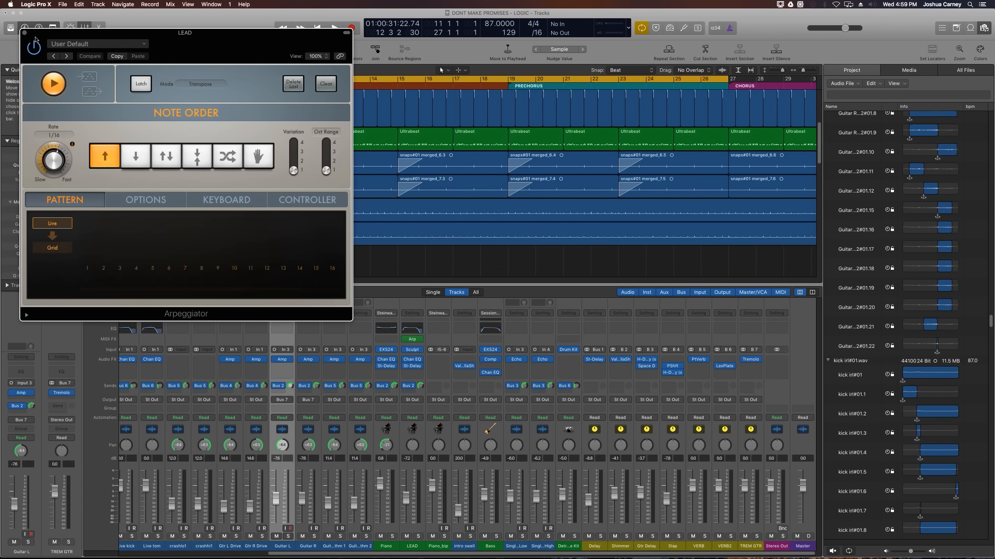
pyautogui.moveTo(35, 39); pyautogui.dragTo(105, 77)
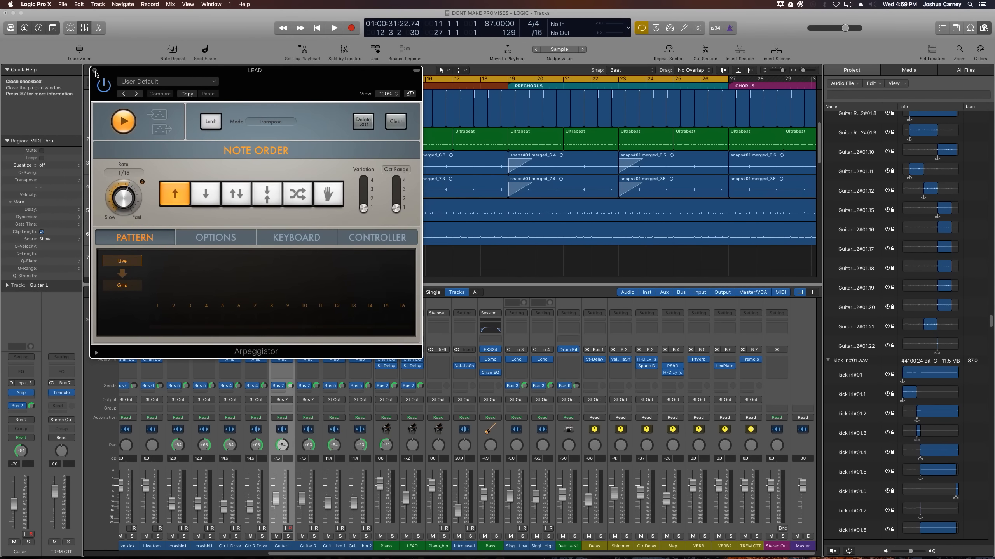
pyautogui.click(95, 72)
# Step: Insert the Modulator MIDI effect on the Piano channel, leaving the intro swell channel's input unassigned
pyautogui.click(466, 350)
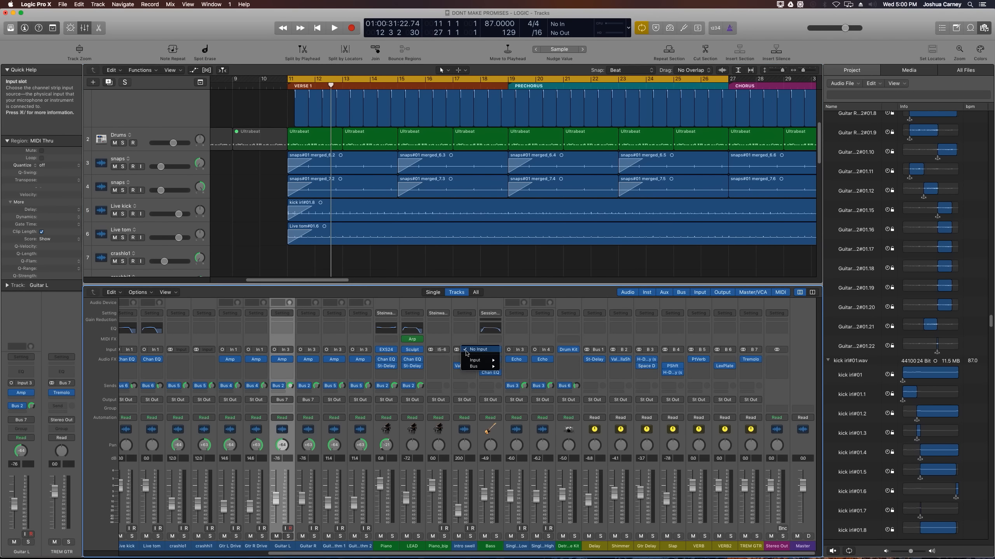
pyautogui.click(465, 341)
pyautogui.click(387, 339)
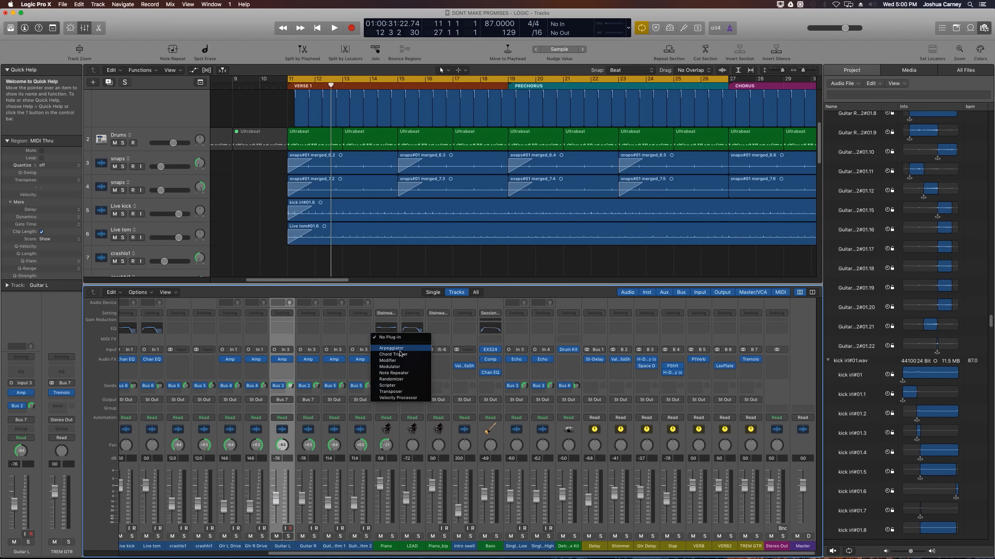
pyautogui.click(390, 367)
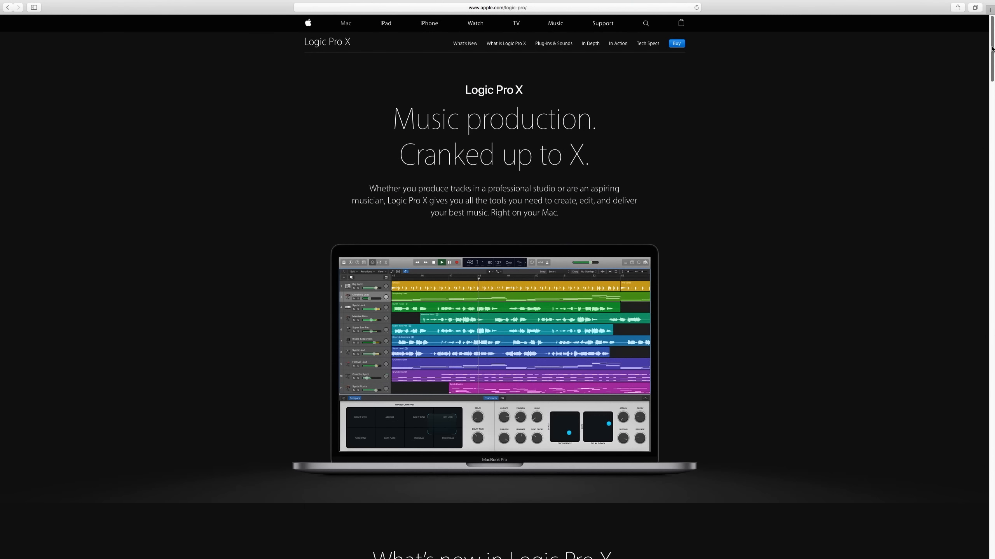
# Step: Read further down Apple's Logic Pro X page in the web browser
pyautogui.moveTo(992, 48); pyautogui.dragTo(985, 111)
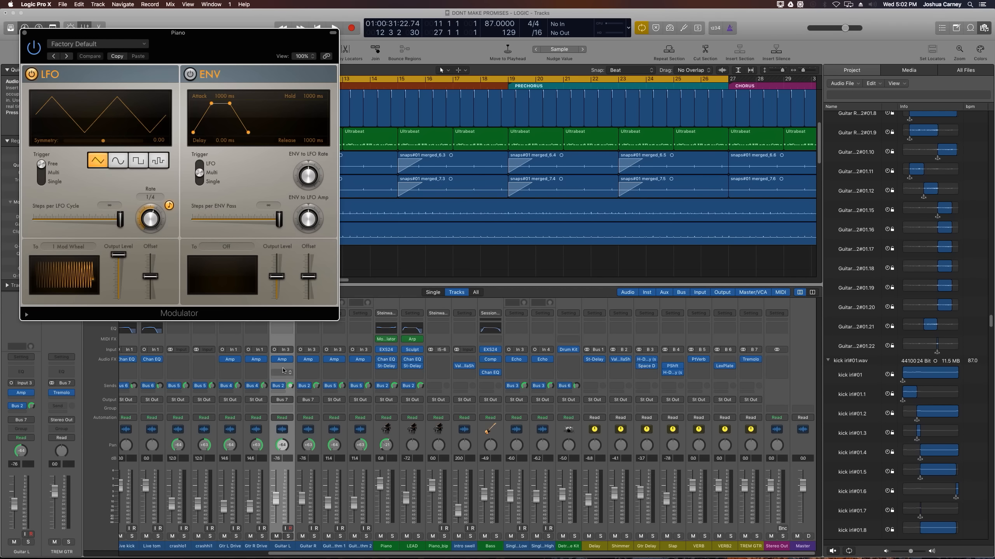
# Step: Insert the Waves Q4 equalizer after the Amp on the Guitar L channel
pyautogui.click(273, 357)
pyautogui.click(273, 357)
pyautogui.click(273, 357)
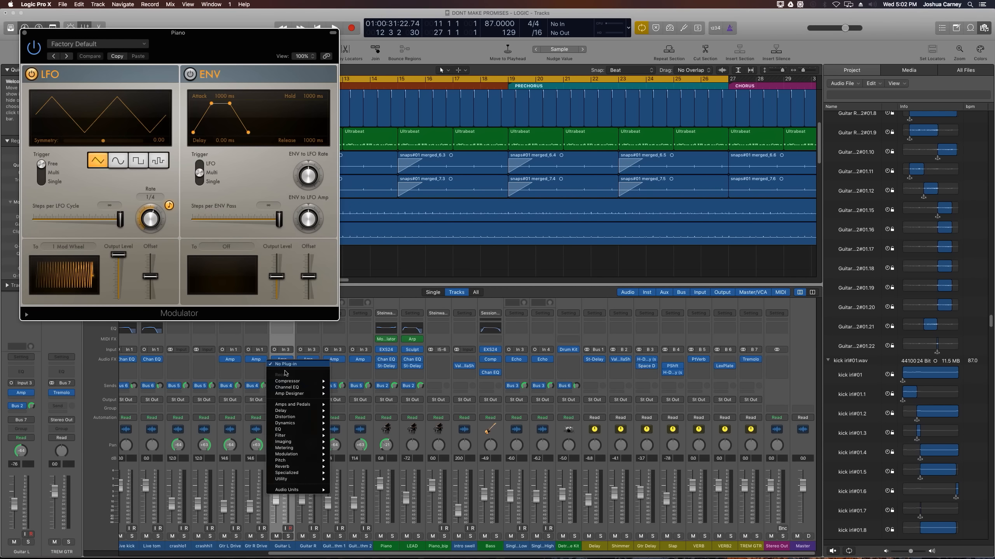
pyautogui.moveTo(307, 491)
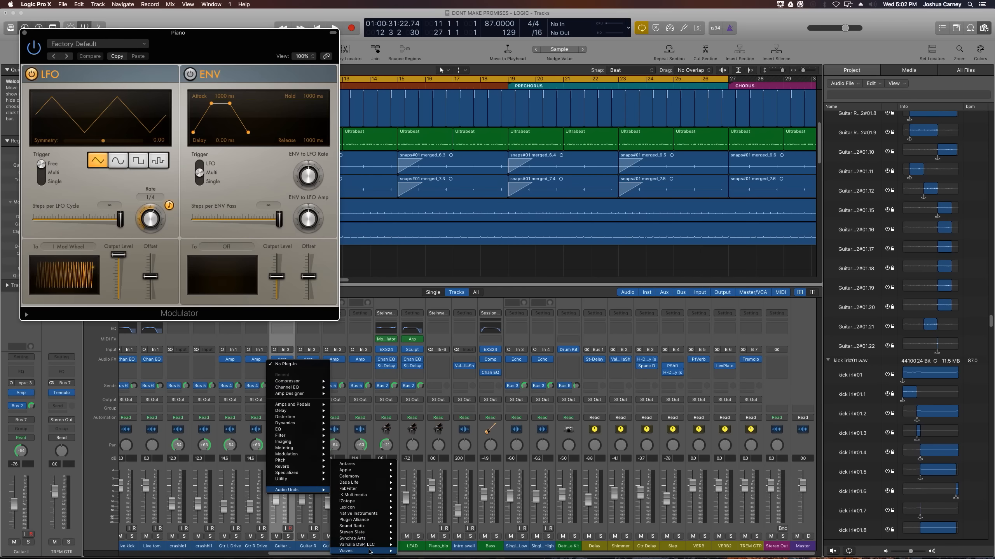
pyautogui.moveTo(352, 551)
pyautogui.click(435, 438)
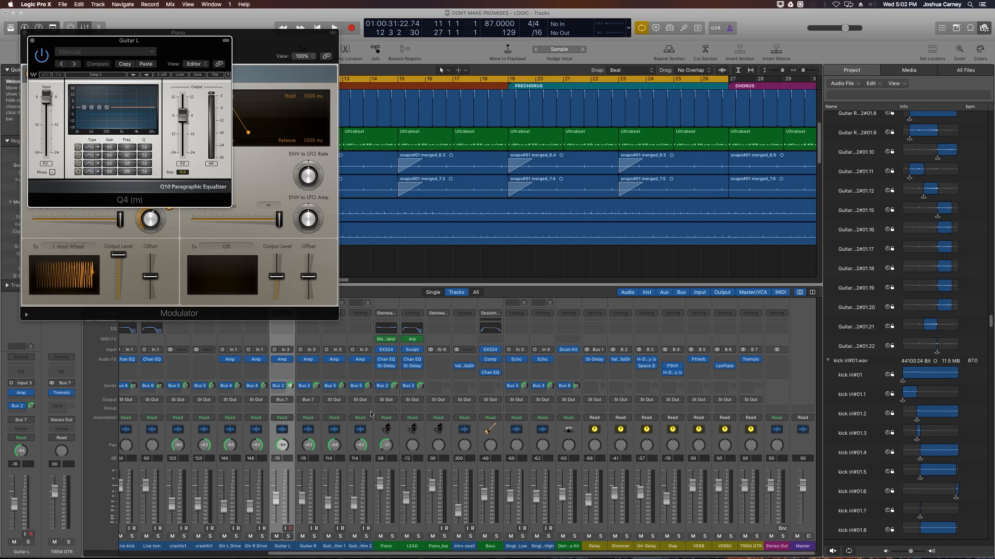
# Step: Insert the iZotope Ozone 7 Vintage Compressor below the Q4 on Guitar L and move its window clear of the other plug-ins
pyautogui.click(280, 373)
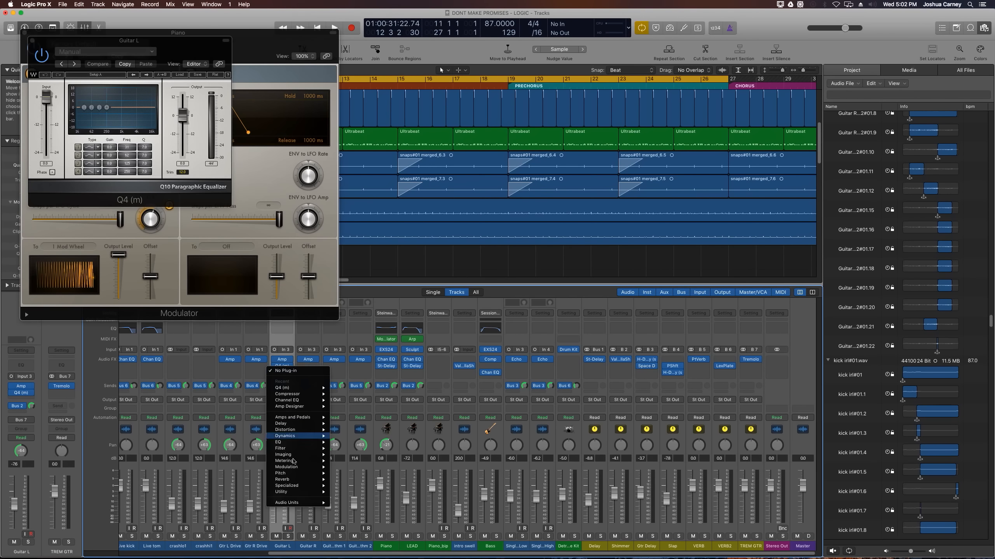
pyautogui.moveTo(301, 505)
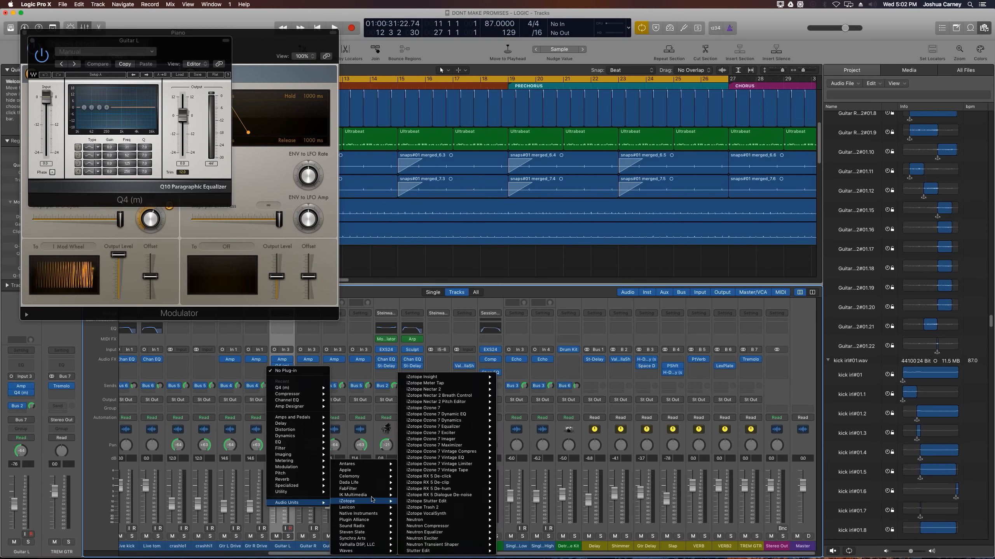
pyautogui.moveTo(367, 485)
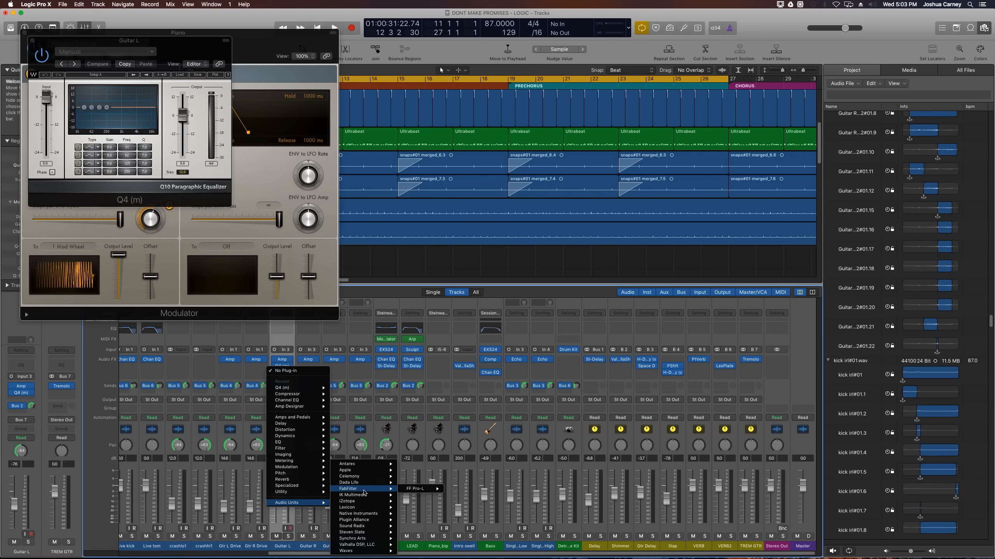
pyautogui.moveTo(361, 503)
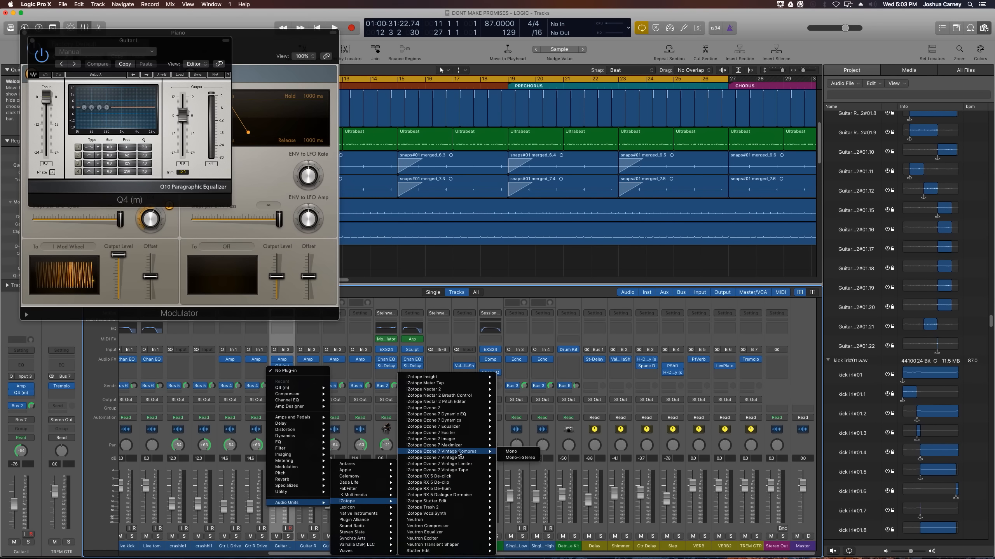
pyautogui.click(458, 452)
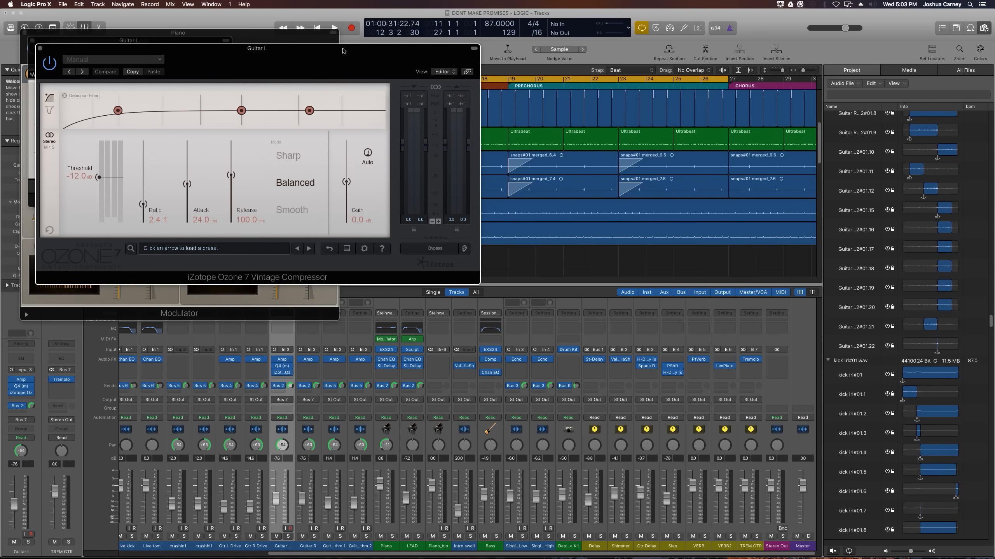
pyautogui.moveTo(343, 49); pyautogui.dragTo(656, 47)
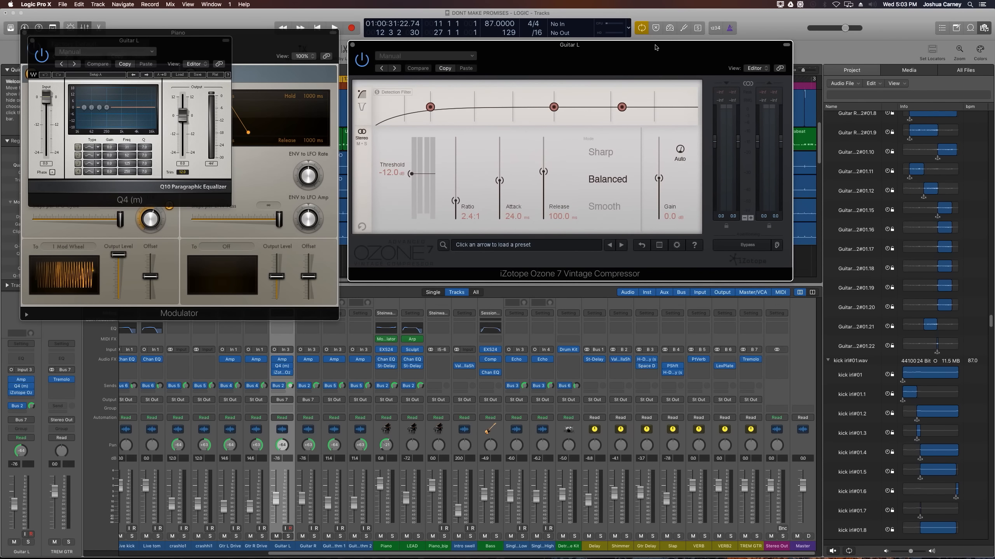